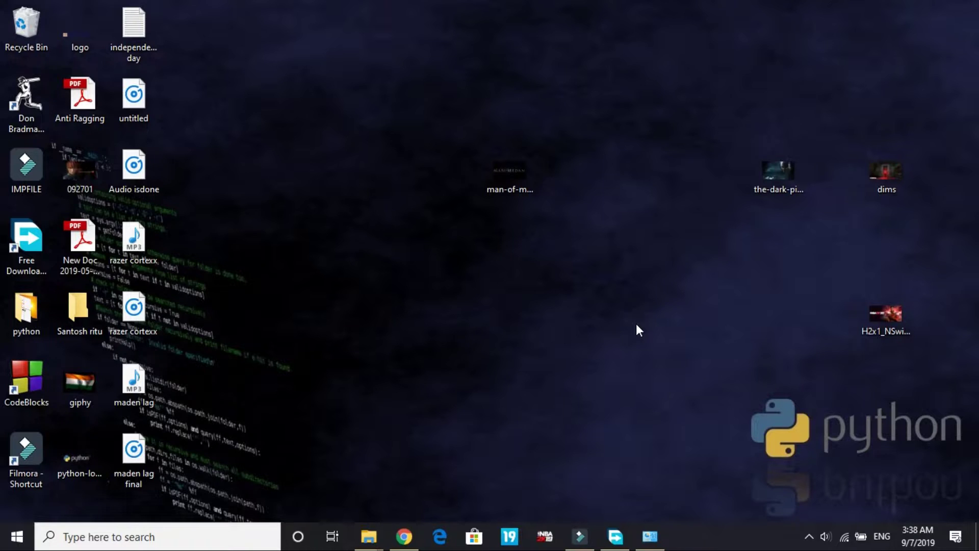
Search Windows for 'defender' and open Windows Security's Virus & threat protection page
{"action": "left_click", "coordinate": [132, 536]}
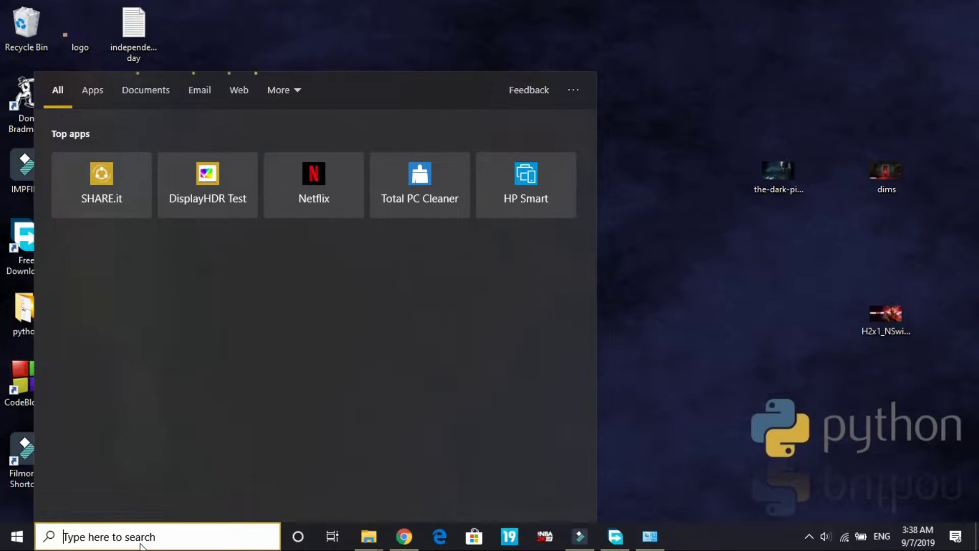
{"action": "type", "text": "defende"}
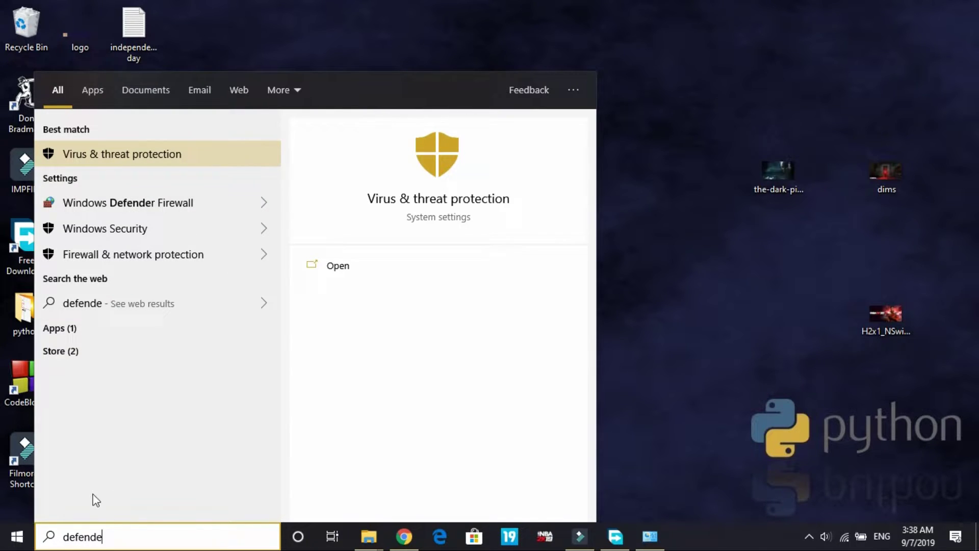
{"action": "type", "text": "r"}
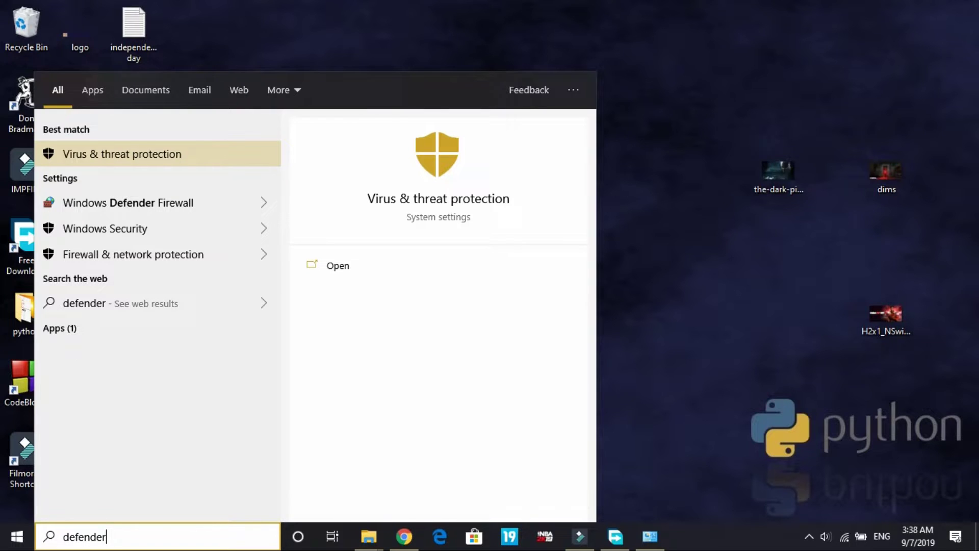
{"action": "left_click", "coordinate": [77, 154]}
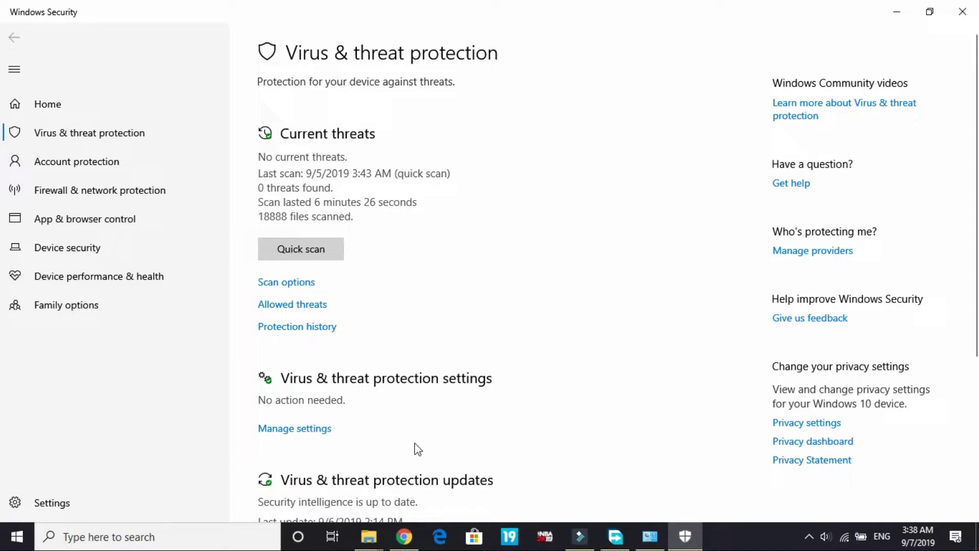
Confirm Real-time protection is off under Manage settings, then close Windows Security
{"action": "left_click", "coordinate": [306, 429]}
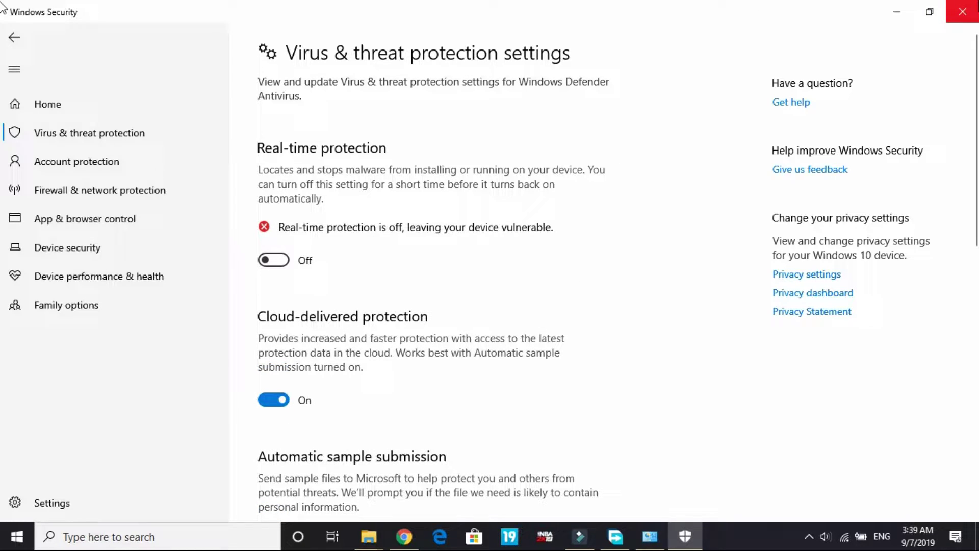
{"action": "left_click", "coordinate": [969, 10]}
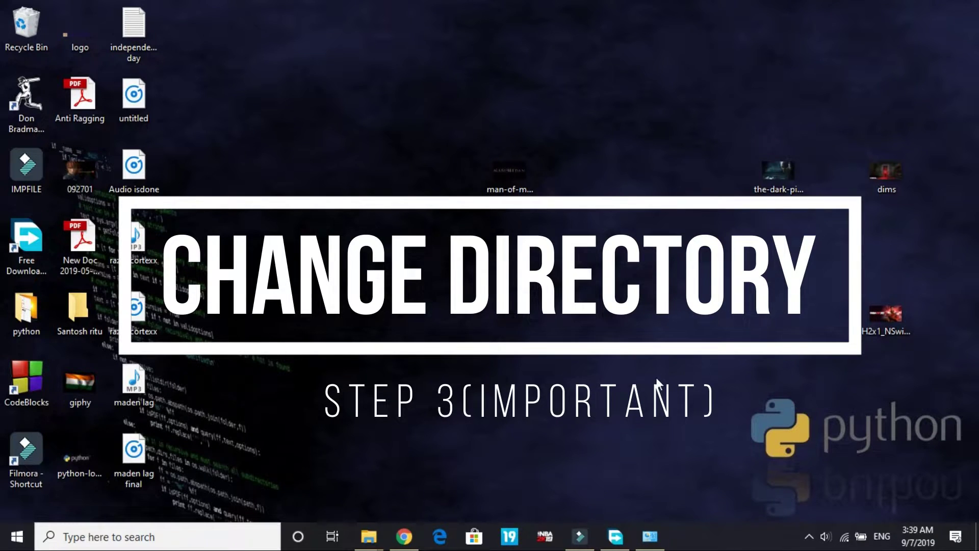
Bring up the New Volume (D:) window and select the Vampyr Repack 2 folder
{"action": "mouse_move", "coordinate": [380, 545]}
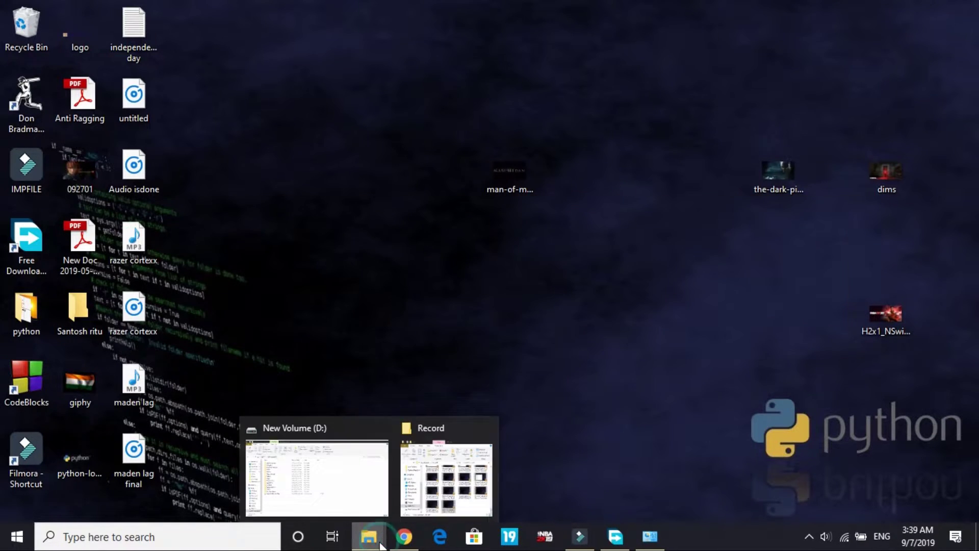
{"action": "left_click", "coordinate": [318, 458]}
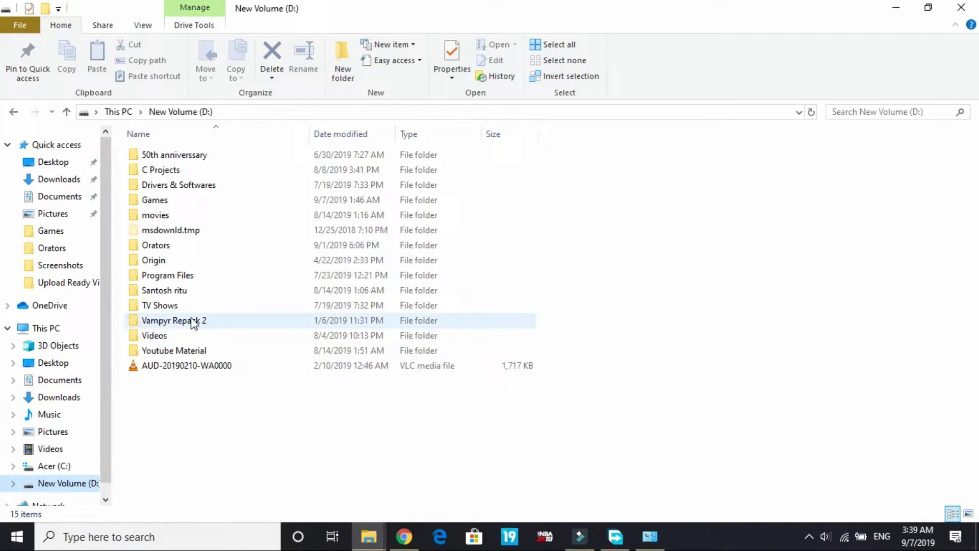
{"action": "mouse_move", "coordinate": [193, 323]}
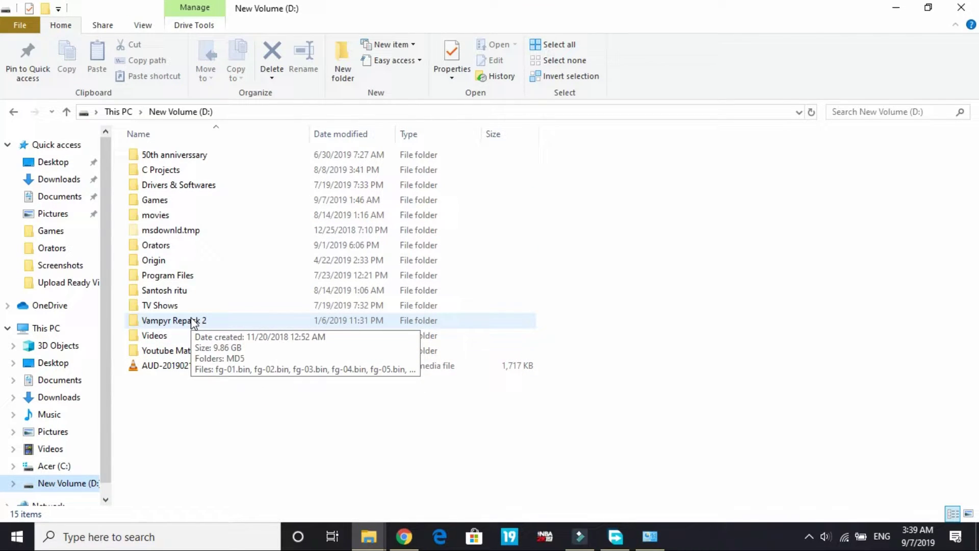
{"action": "left_click", "coordinate": [193, 323]}
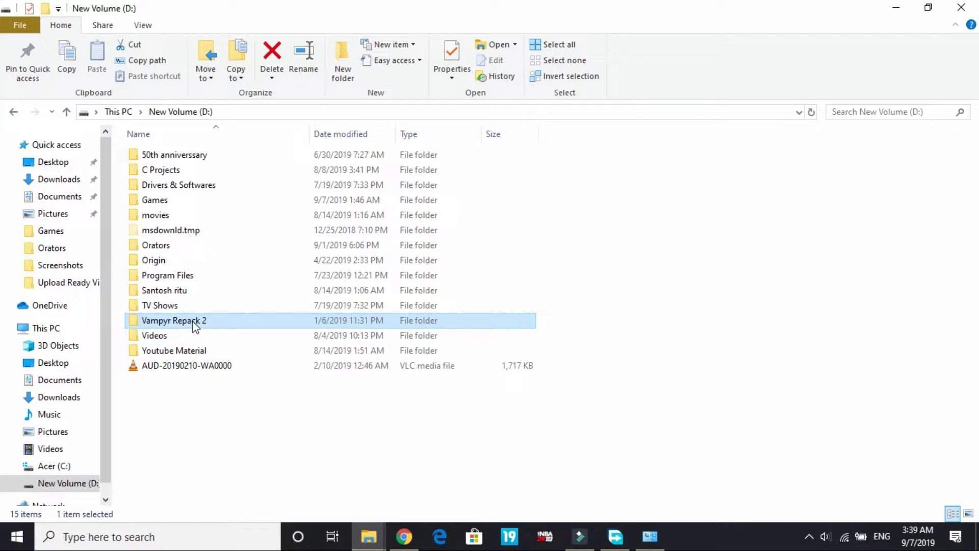
{"action": "mouse_move", "coordinate": [192, 322]}
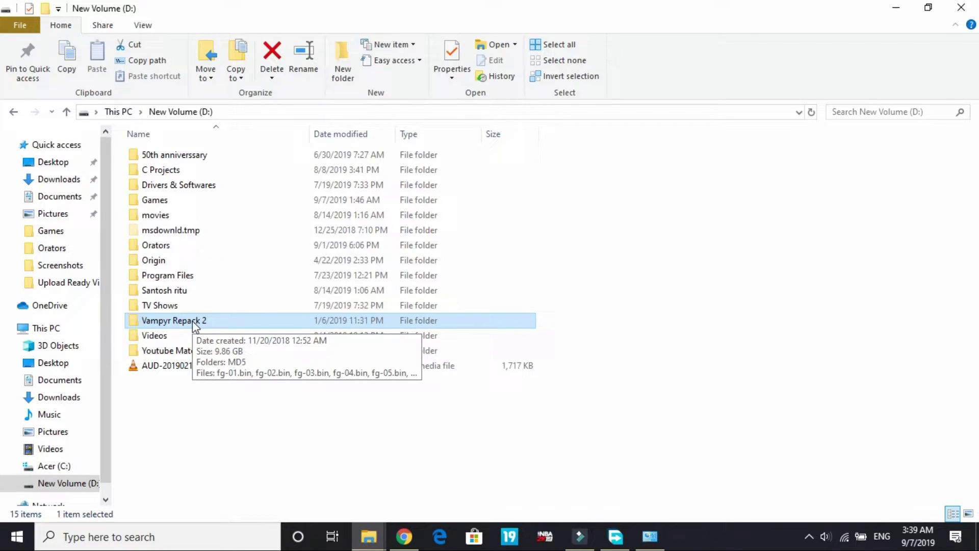
{"action": "double_click", "coordinate": [179, 320]}
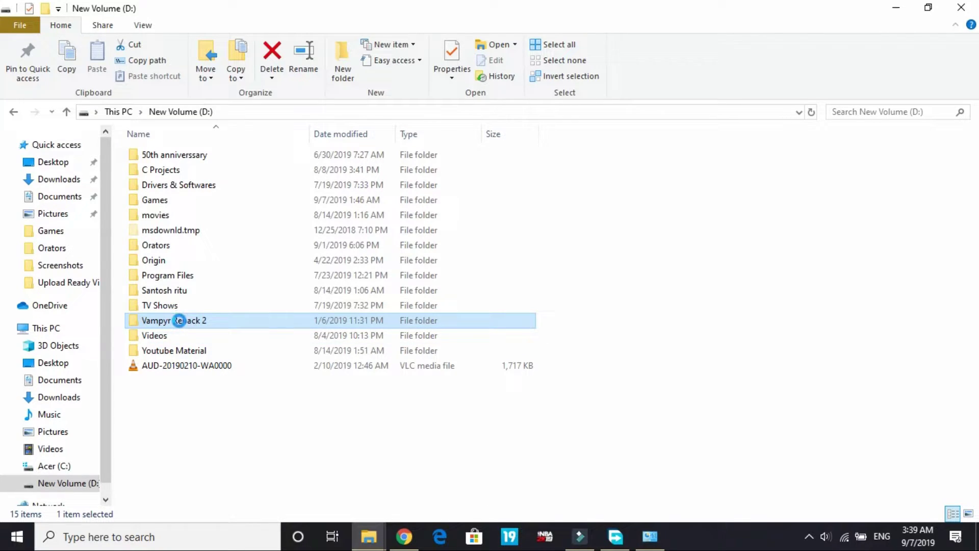
Rename Vampyr Repack 2 to 'Vampyr Repack 1' and open the folder
{"action": "right_click", "coordinate": [179, 320]}
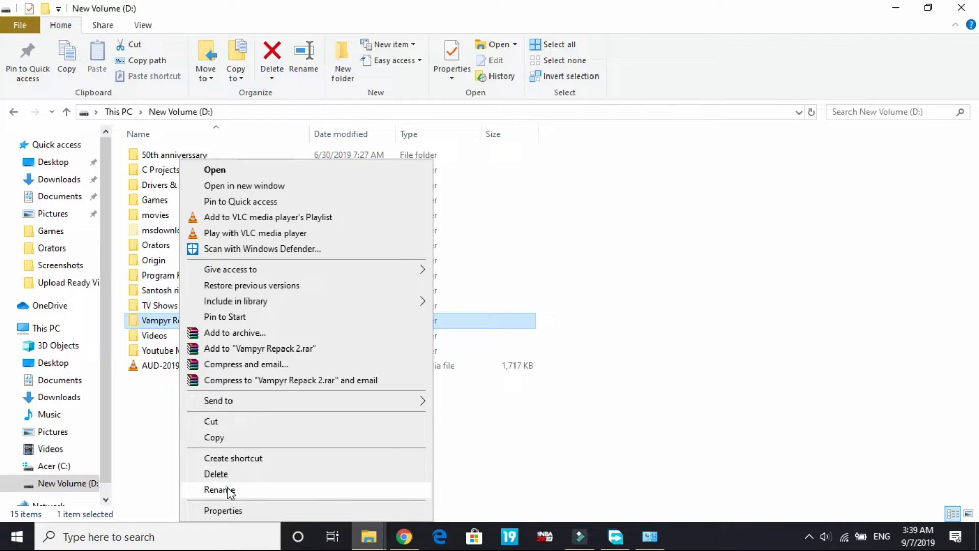
{"action": "left_click", "coordinate": [220, 489]}
{"action": "key", "text": "End"}
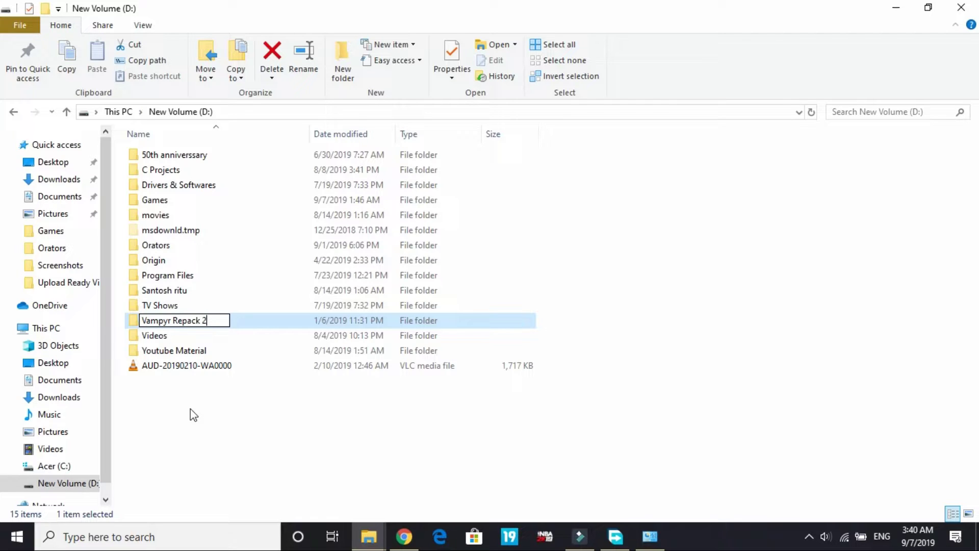
{"action": "key", "text": "BackSpace"}
{"action": "type", "text": "1"}
{"action": "key", "text": "Return"}
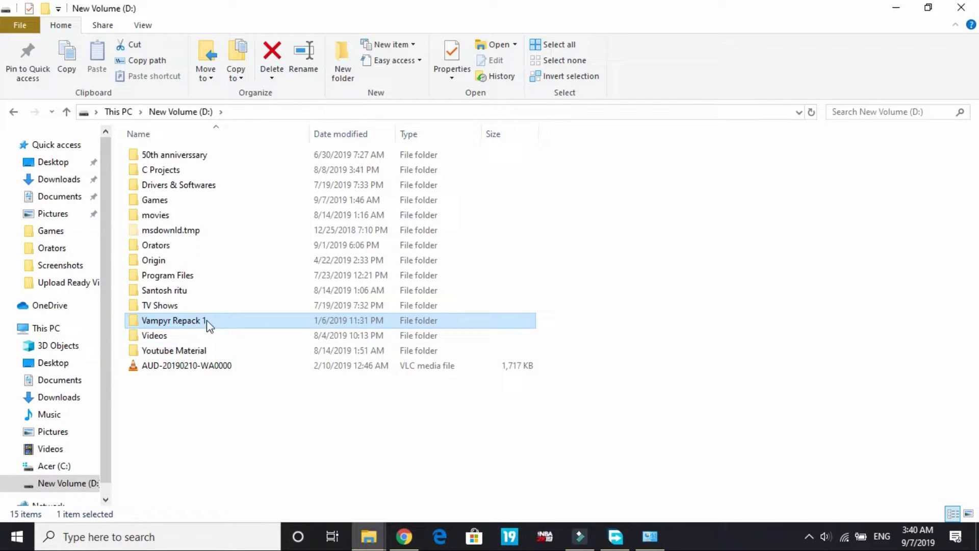
{"action": "double_click", "coordinate": [204, 321]}
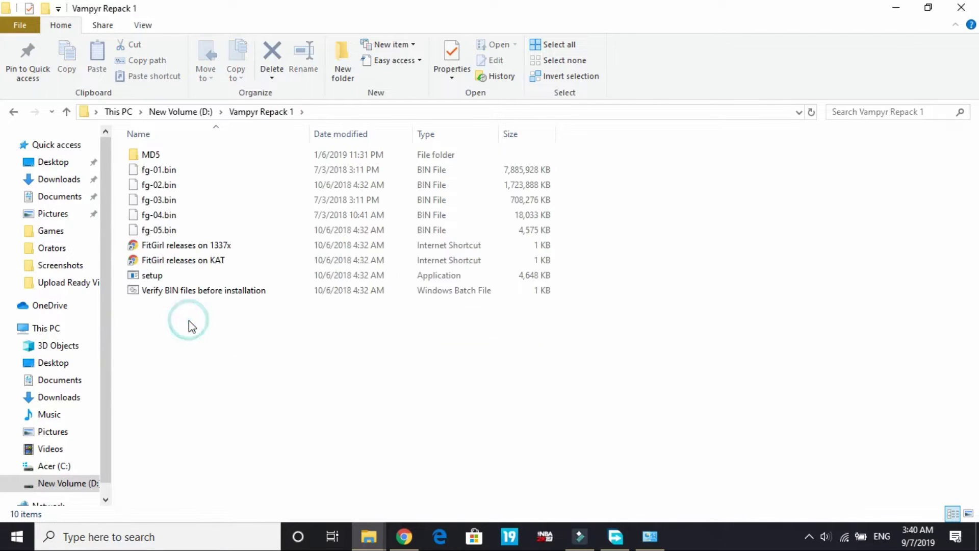
Launch the Vampyr setup, accept the language, limit RAM to 2 GB, and mute music
{"action": "left_click", "coordinate": [223, 280]}
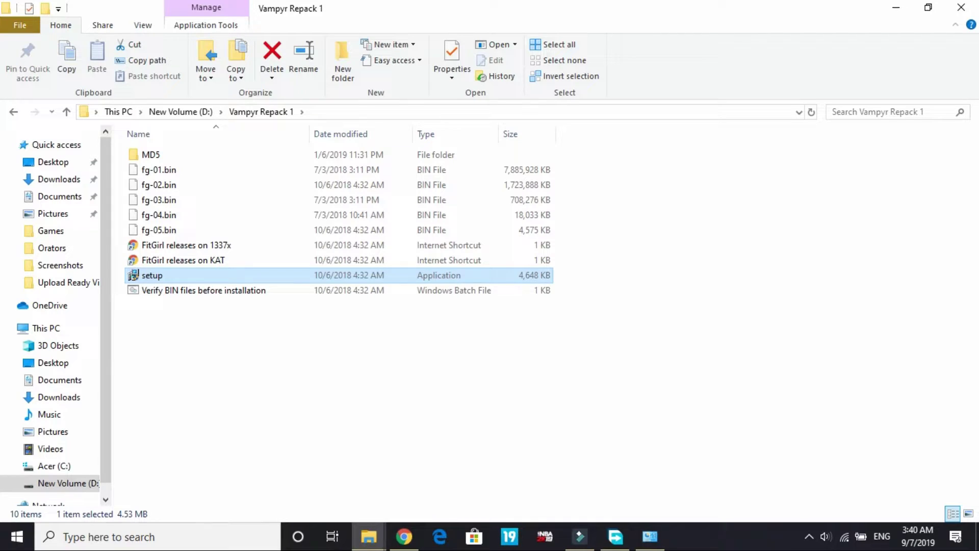
{"action": "key", "text": "Return"}
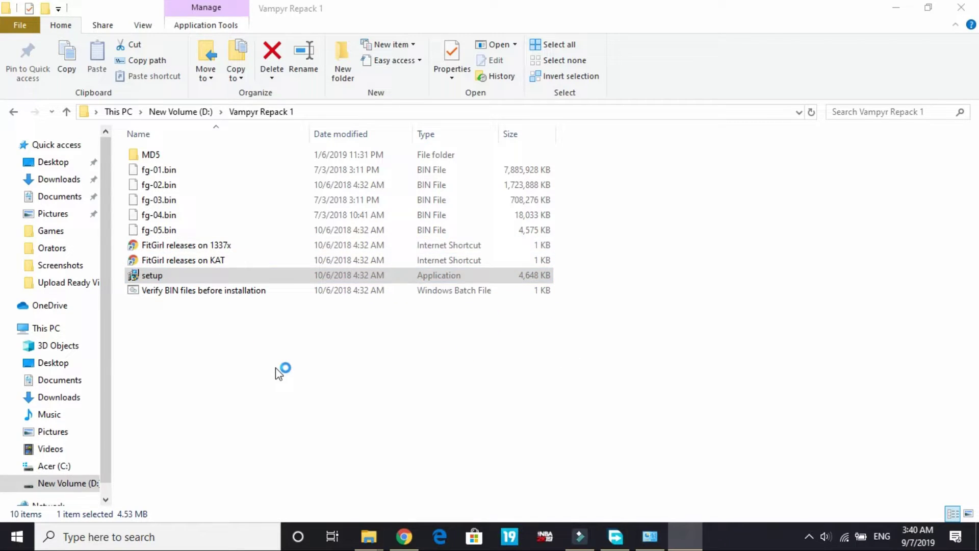
{"action": "left_click", "coordinate": [509, 305]}
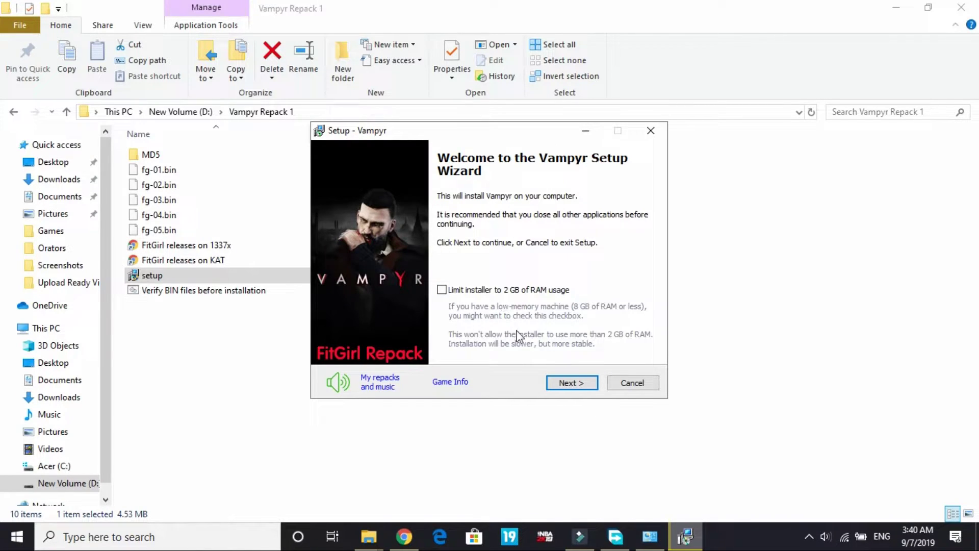
{"action": "left_click", "coordinate": [487, 290]}
{"action": "left_click", "coordinate": [338, 382]}
{"action": "left_click", "coordinate": [574, 386]}
{"action": "left_click", "coordinate": [581, 386]}
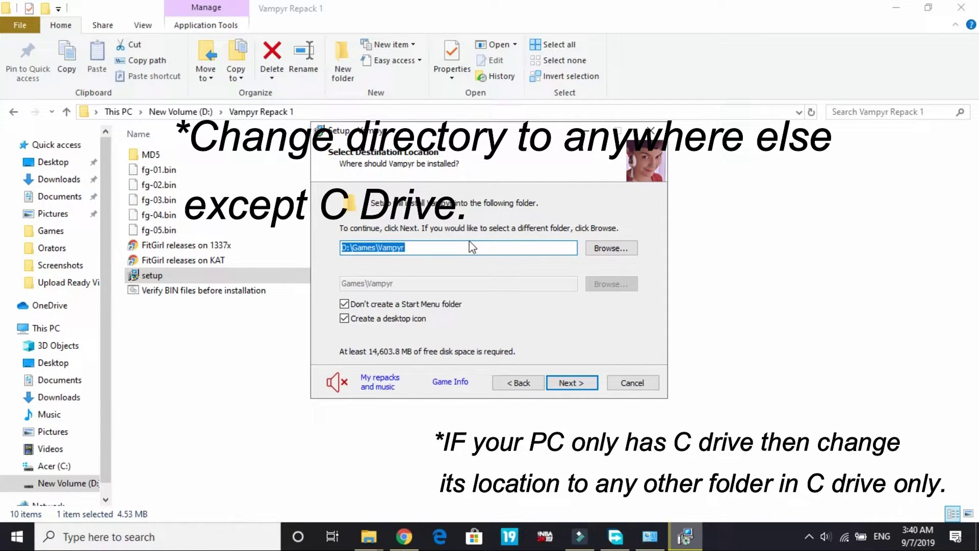
Set the install destination to D:\Games\Vampyr and select the full path
{"action": "left_click", "coordinate": [350, 248]}
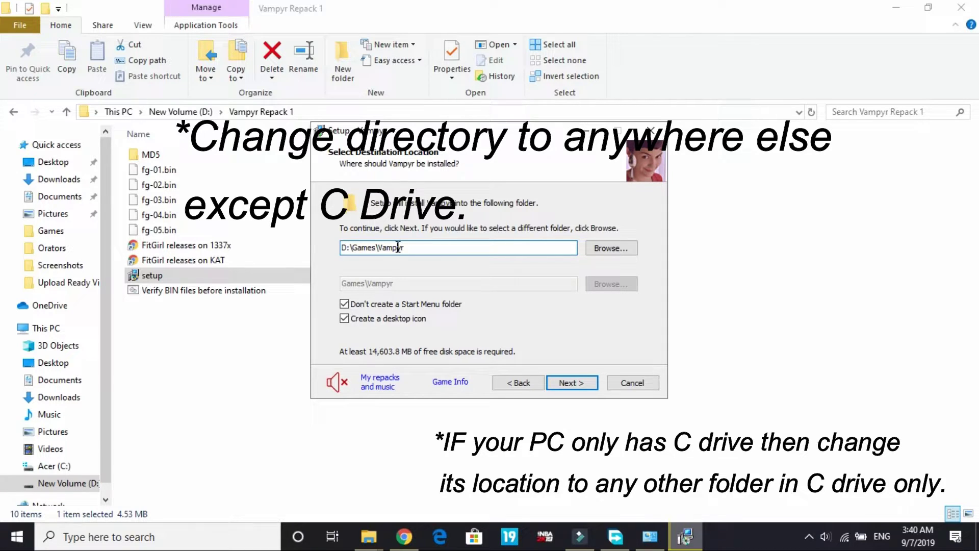
{"action": "left_click_drag", "start_coordinate": [398, 247], "coordinate": [351, 248]}
{"action": "left_click", "coordinate": [610, 249]}
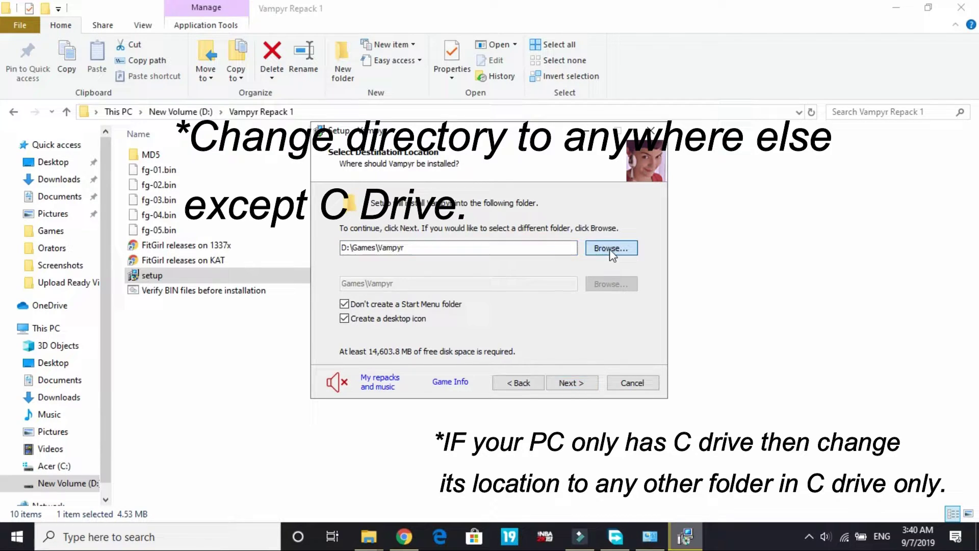
{"action": "left_click", "coordinate": [449, 201]}
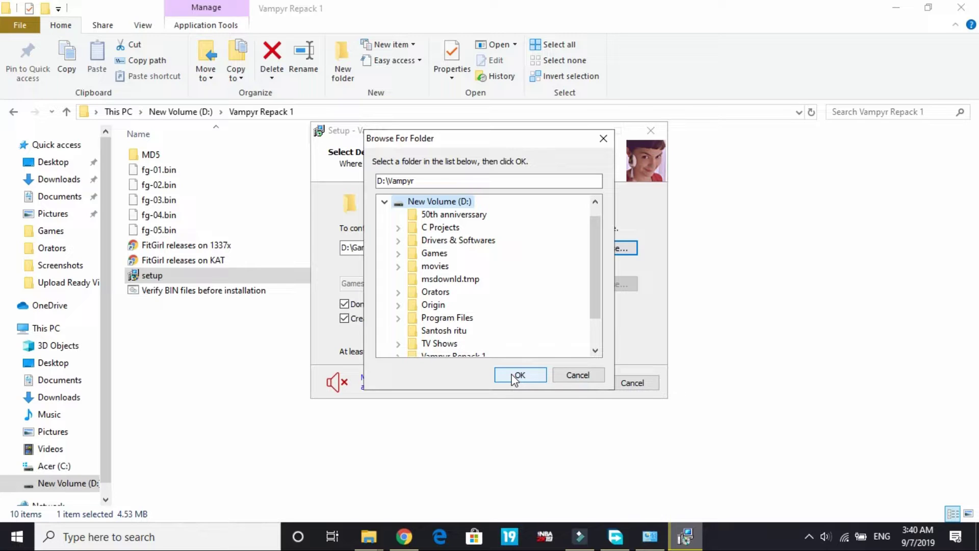
{"action": "left_click", "coordinate": [434, 253]}
{"action": "left_click", "coordinate": [520, 374]}
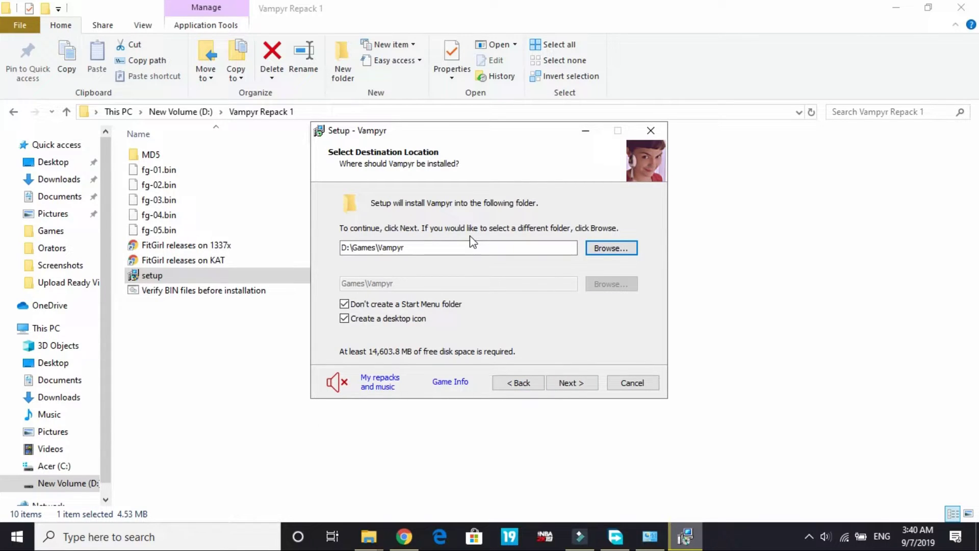
{"action": "left_click", "coordinate": [408, 249]}
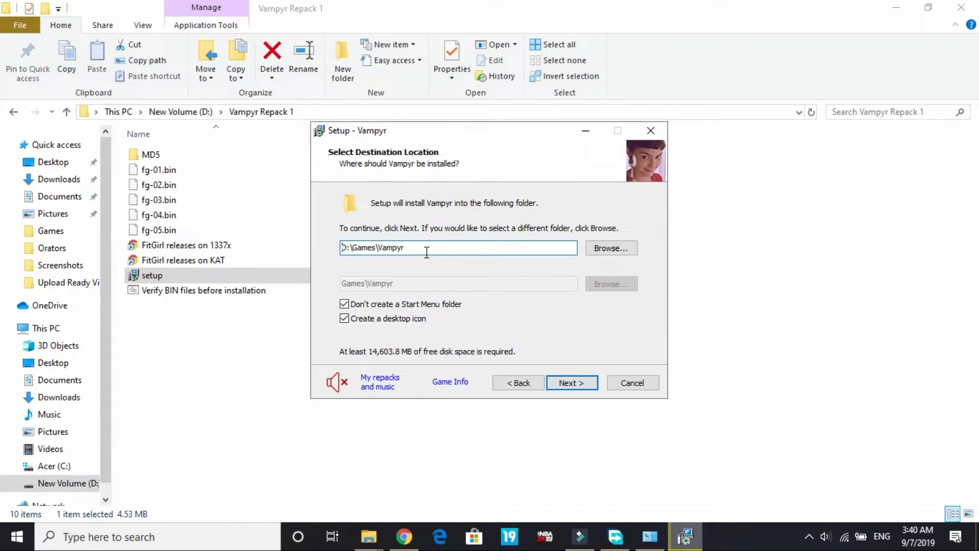
{"action": "double_click", "coordinate": [397, 257]}
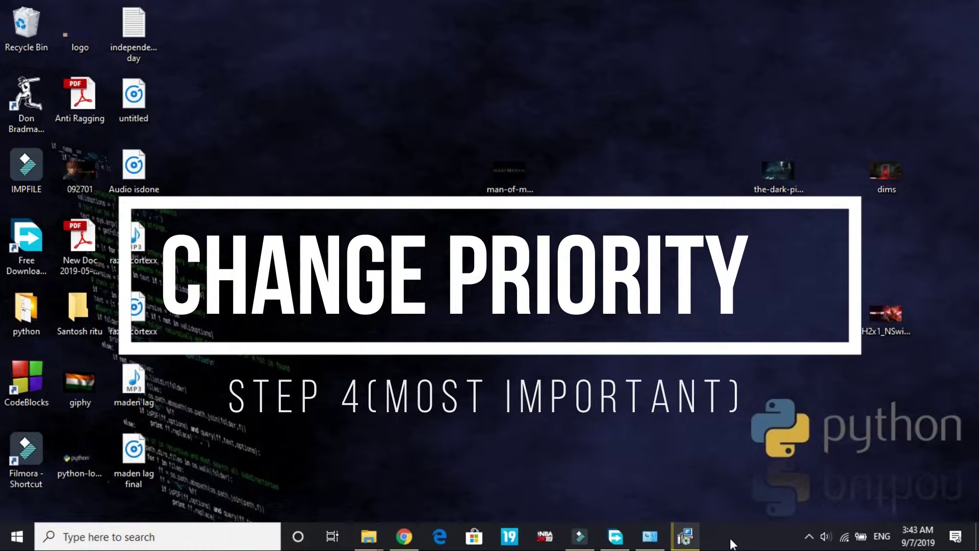
Open Task Manager and jump from the Setup/Uninstall (32 bit) process to its details
{"action": "left_click", "coordinate": [685, 537]}
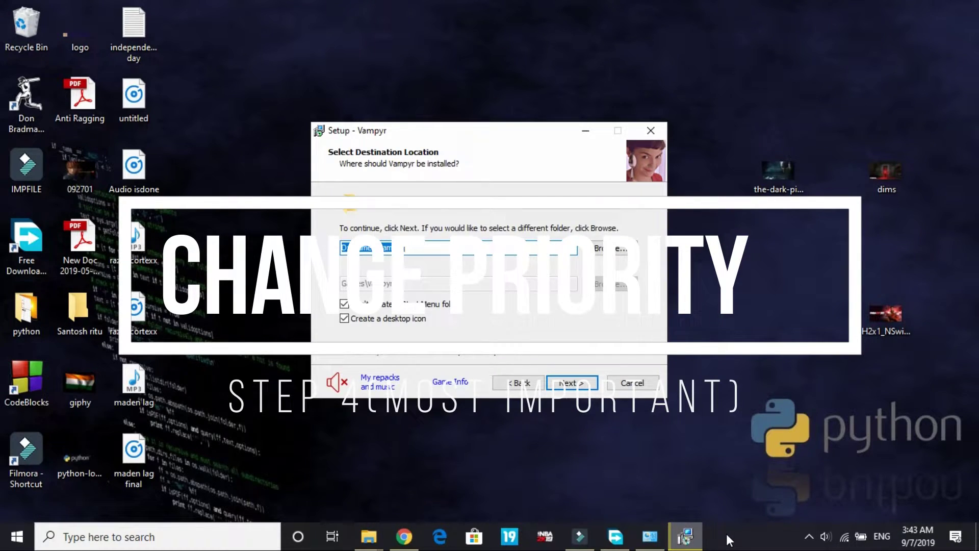
{"action": "right_click", "coordinate": [727, 534]}
{"action": "left_click", "coordinate": [748, 469]}
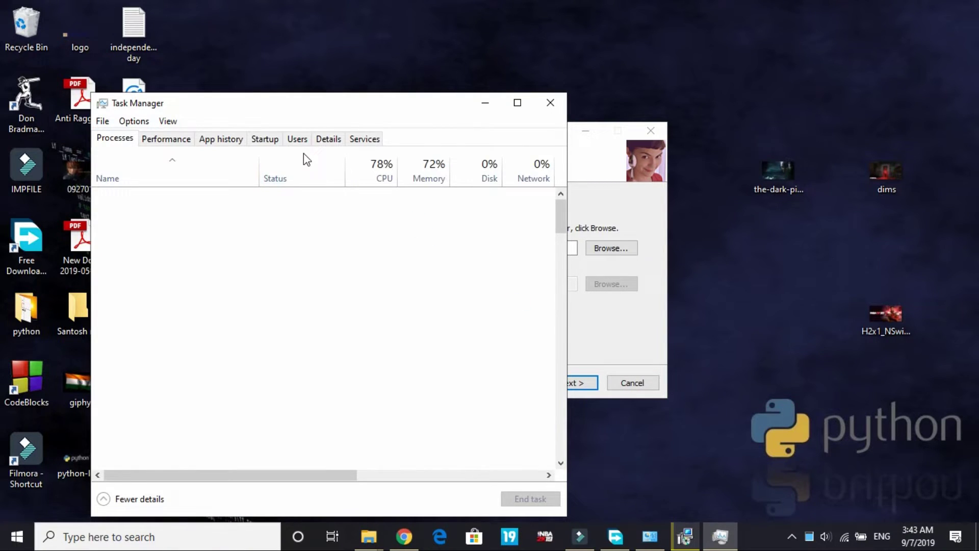
{"action": "left_click_drag", "start_coordinate": [427, 104], "coordinate": [356, 114]}
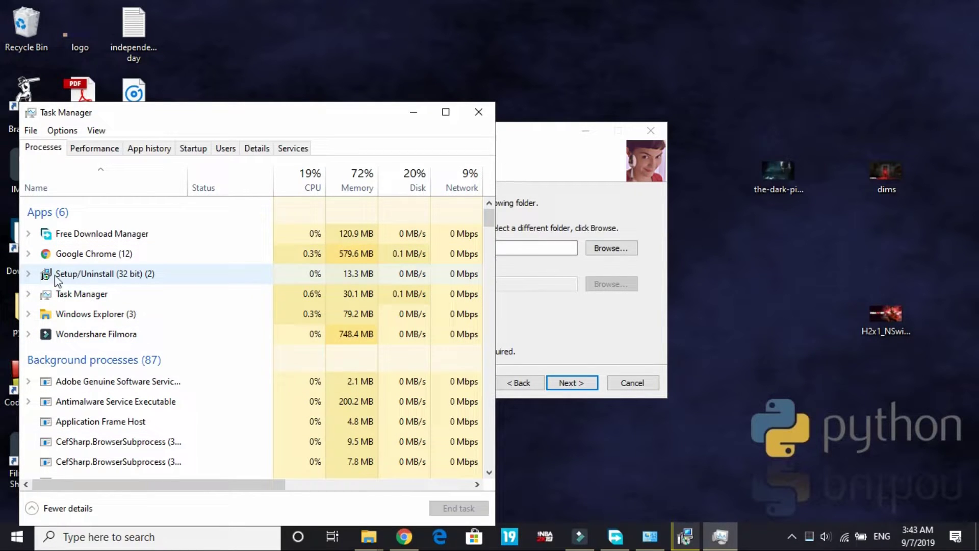
{"action": "left_click", "coordinate": [32, 278]}
{"action": "left_click", "coordinate": [28, 274]}
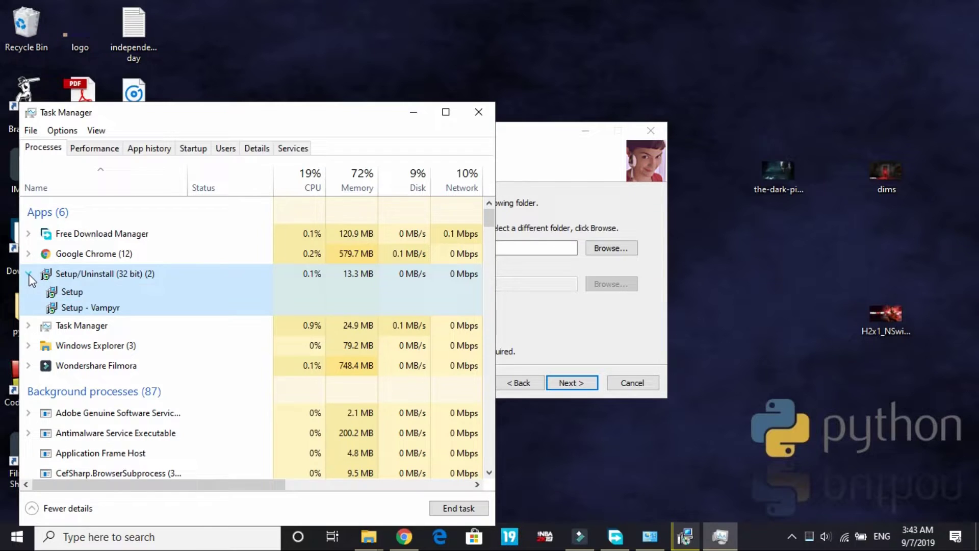
{"action": "right_click", "coordinate": [78, 283]}
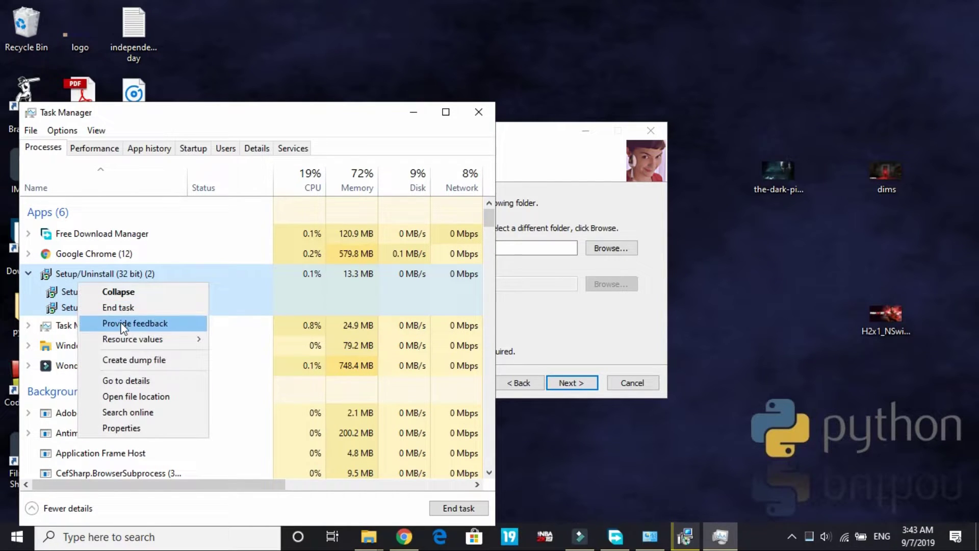
{"action": "left_click", "coordinate": [128, 379]}
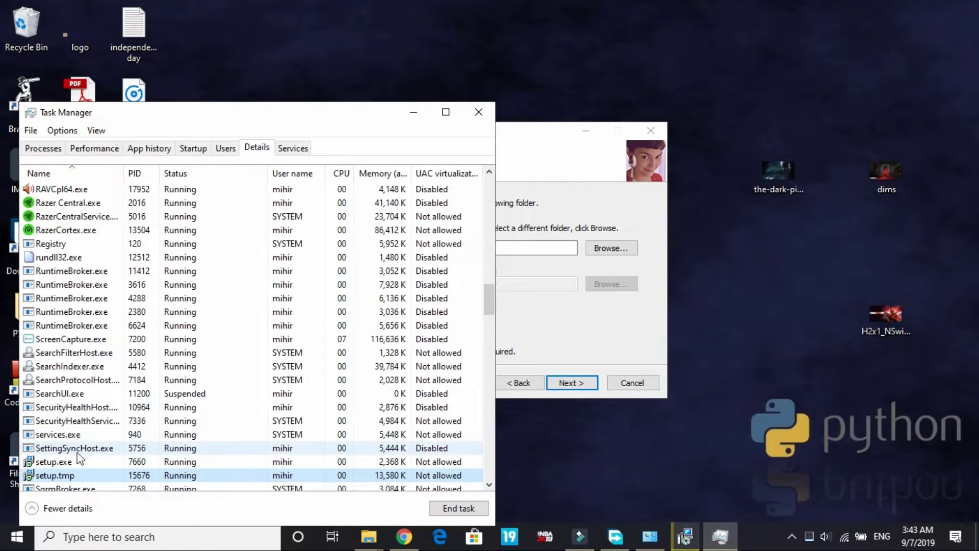
Set setup.exe and setup.tmp to Realtime priority, then close Task Manager
{"action": "right_click", "coordinate": [55, 451]}
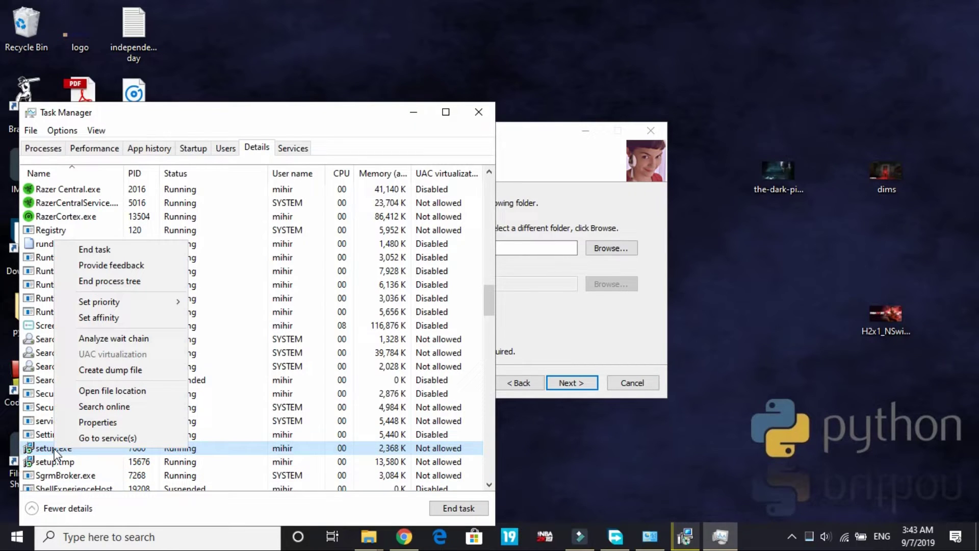
{"action": "mouse_move", "coordinate": [169, 301]}
{"action": "left_click", "coordinate": [256, 306]}
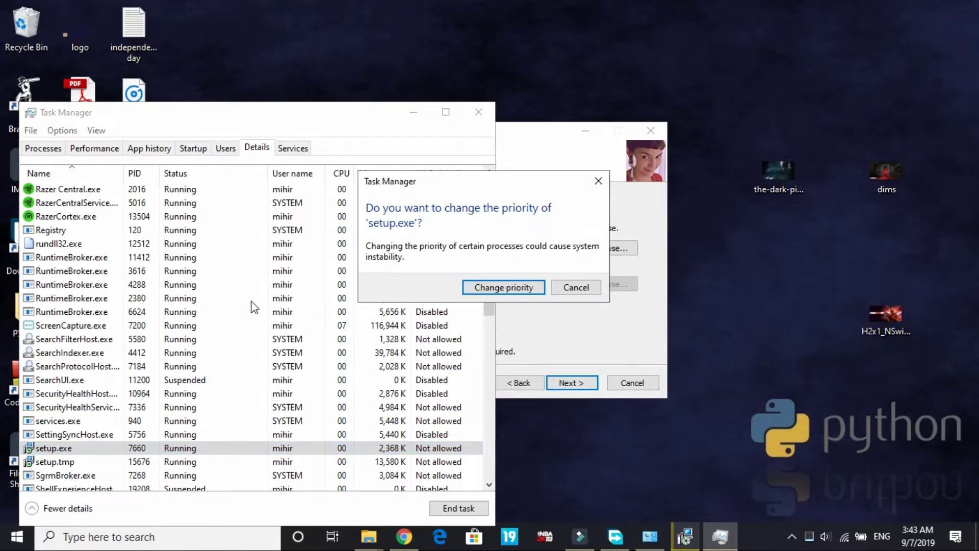
{"action": "left_click", "coordinate": [525, 285]}
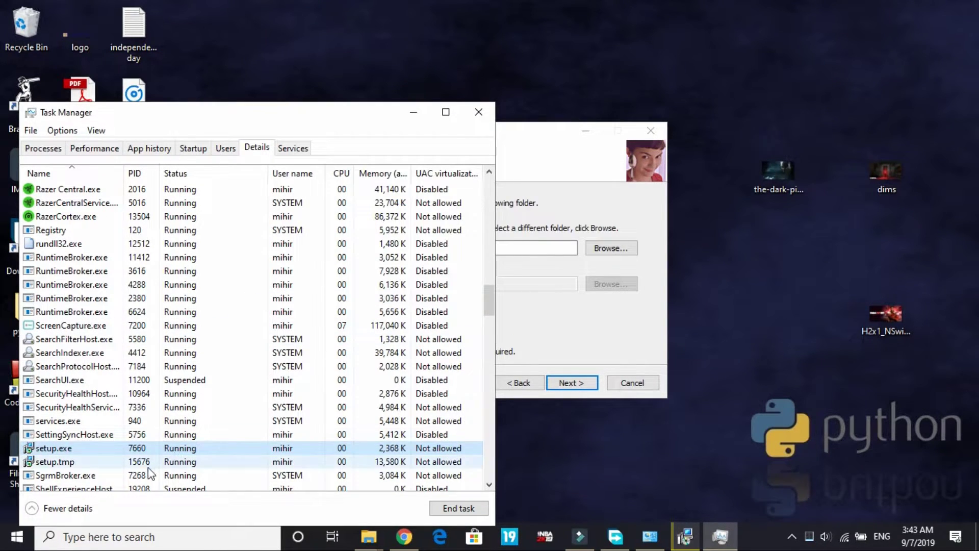
{"action": "left_click", "coordinate": [112, 462]}
{"action": "right_click", "coordinate": [111, 462]}
{"action": "mouse_move", "coordinate": [207, 316]}
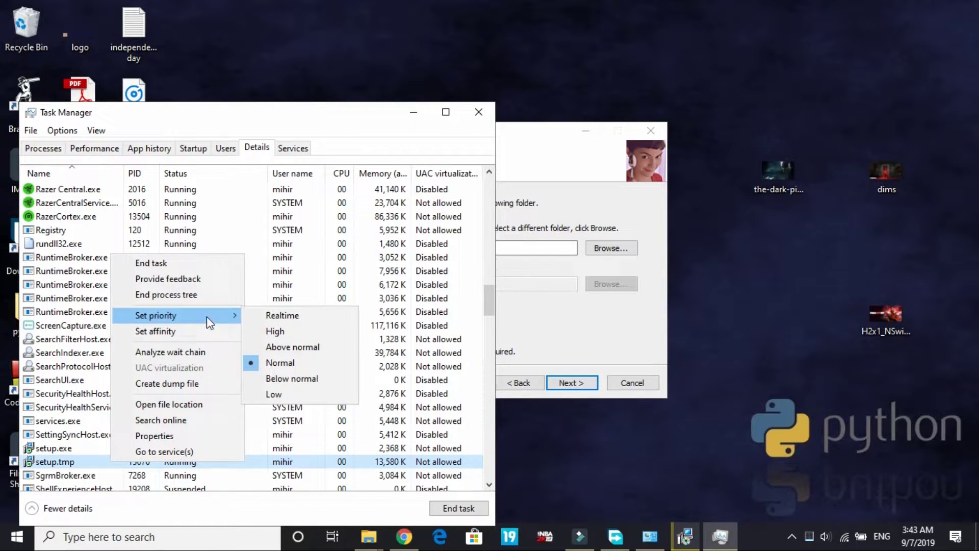
{"action": "left_click", "coordinate": [310, 318]}
{"action": "left_click", "coordinate": [503, 287]}
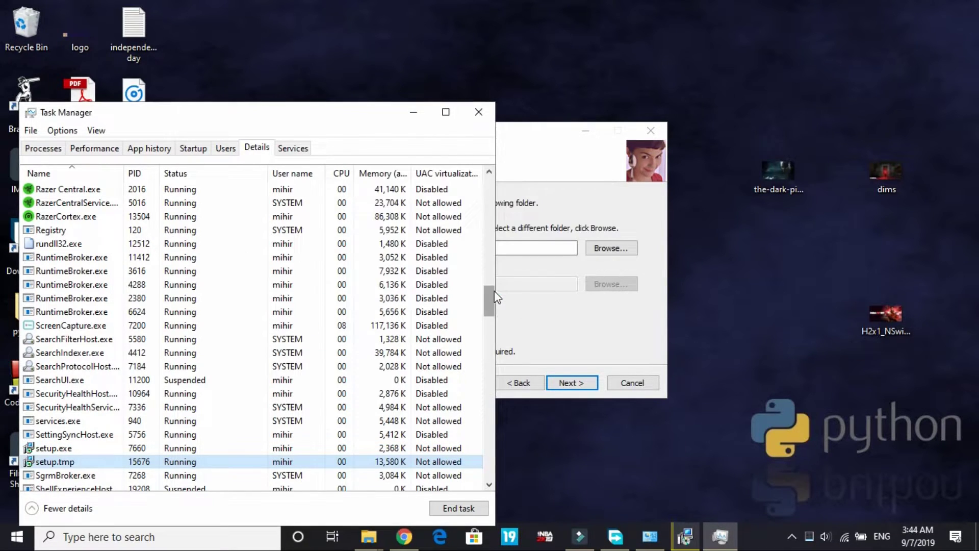
{"action": "left_click", "coordinate": [474, 111]}
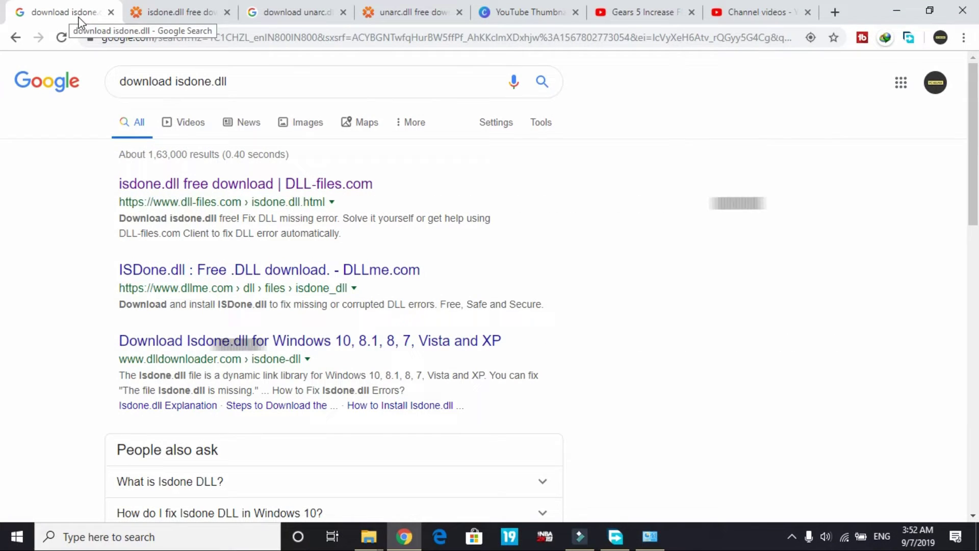
Download the isdone.dll zip from DLL-files.com, then switch to the 'download unarc.dll' results
{"action": "left_click", "coordinate": [274, 75]}
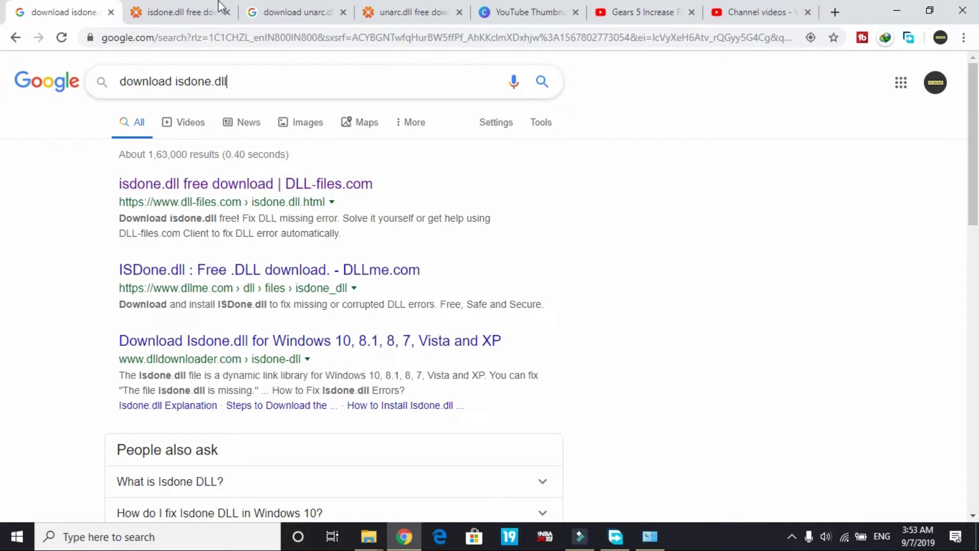
{"action": "left_click", "coordinate": [190, 14]}
{"action": "scroll", "coordinate": [534, 377], "scroll_direction": "down", "scroll_amount": 5}
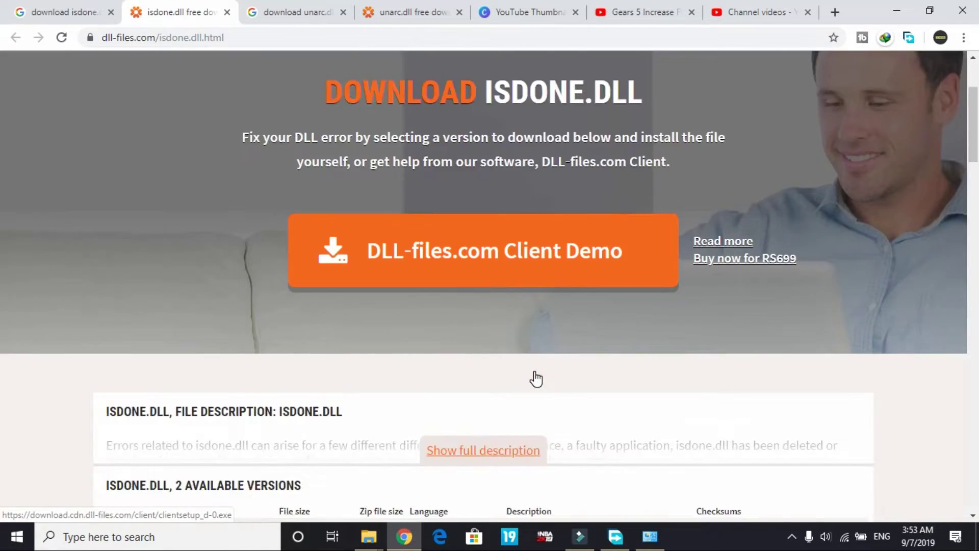
{"action": "scroll", "coordinate": [534, 372], "scroll_direction": "down", "scroll_amount": 1}
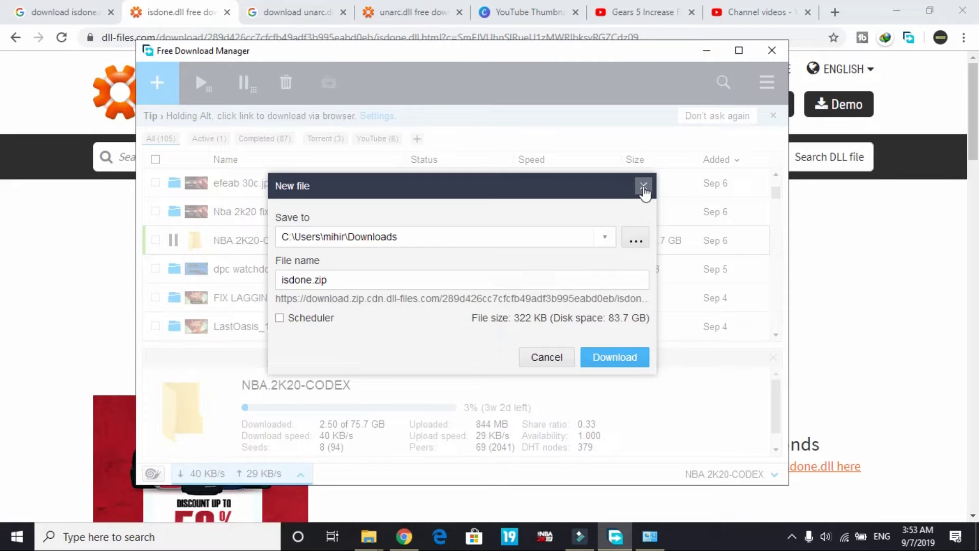
{"action": "left_click", "coordinate": [644, 191]}
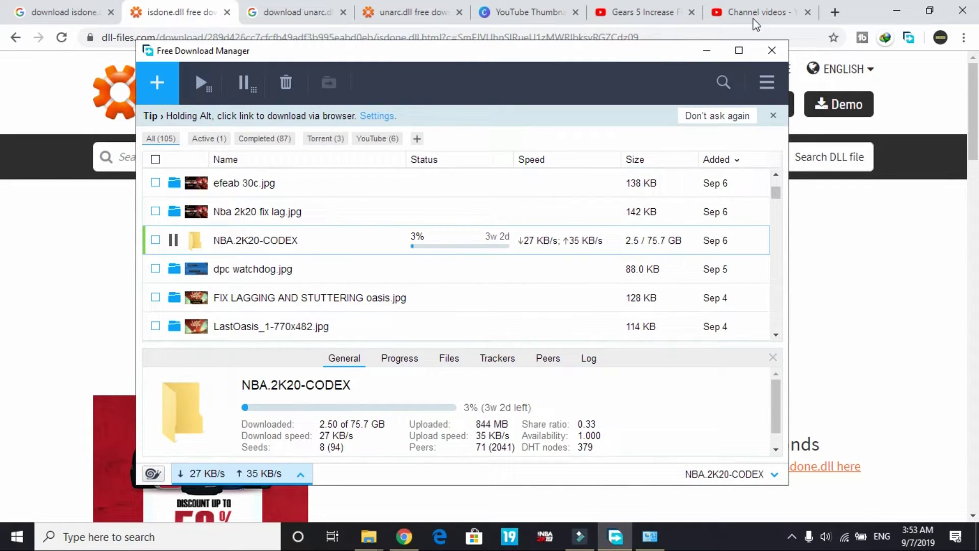
{"action": "left_click", "coordinate": [707, 51]}
{"action": "left_click", "coordinate": [302, 9]}
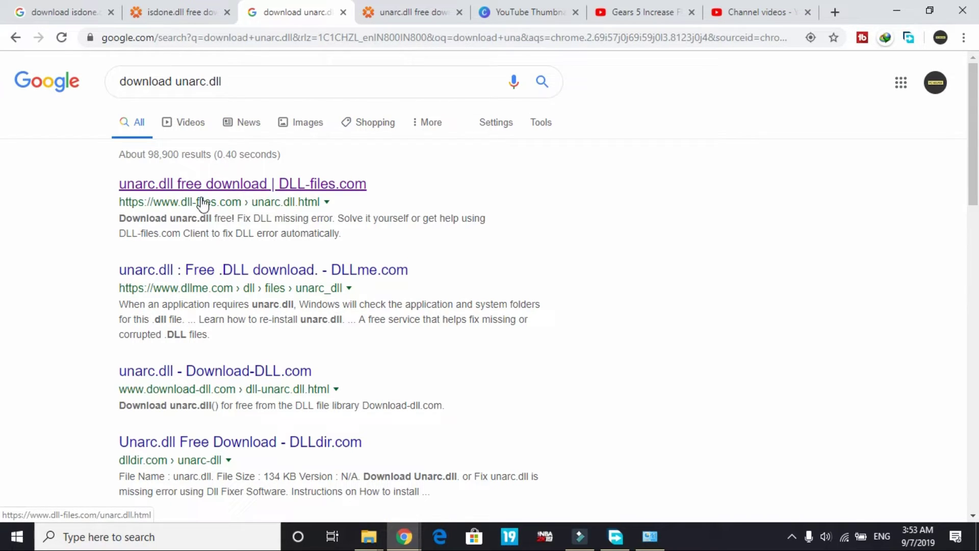
Download the 32-bit unarc.dll zip from DLL-files.com and bring back the Explorer window
{"action": "left_click", "coordinate": [388, 18]}
{"action": "scroll", "coordinate": [335, 306], "scroll_direction": "down", "scroll_amount": 8}
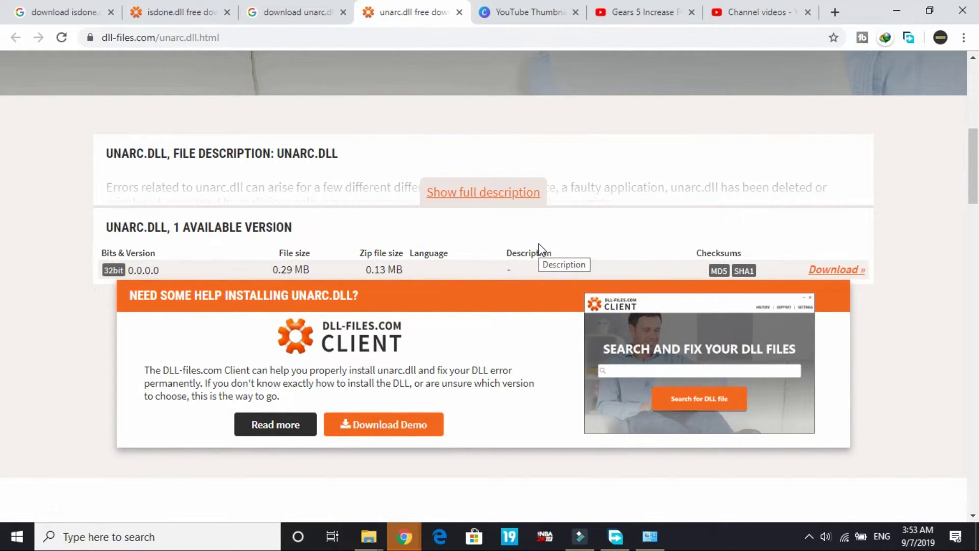
{"action": "left_click", "coordinate": [831, 270]}
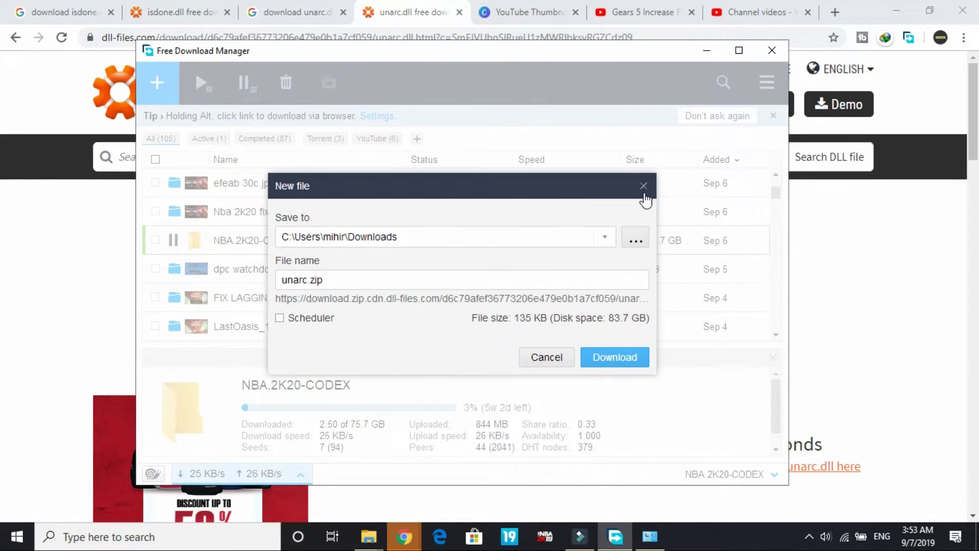
{"action": "left_click", "coordinate": [644, 193]}
{"action": "left_click", "coordinate": [707, 49]}
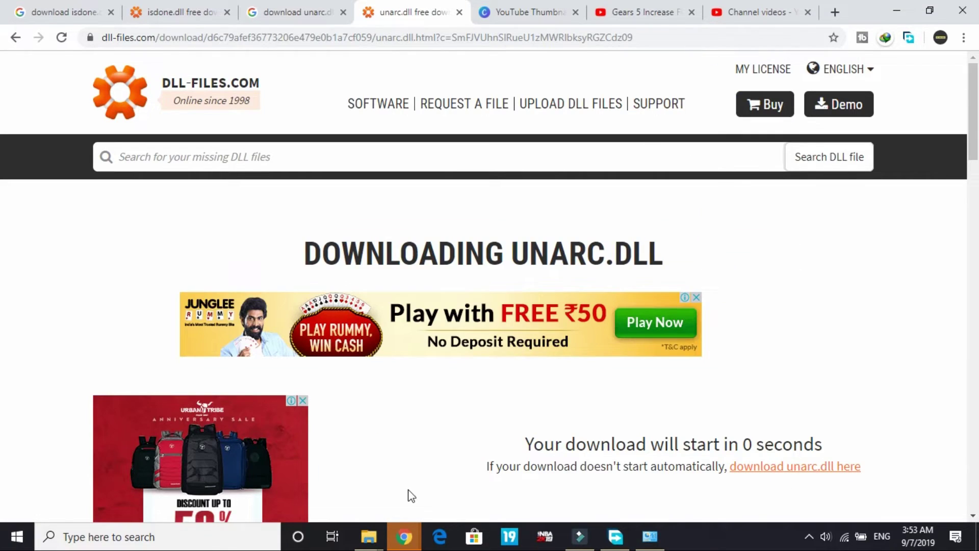
{"action": "mouse_move", "coordinate": [369, 536]}
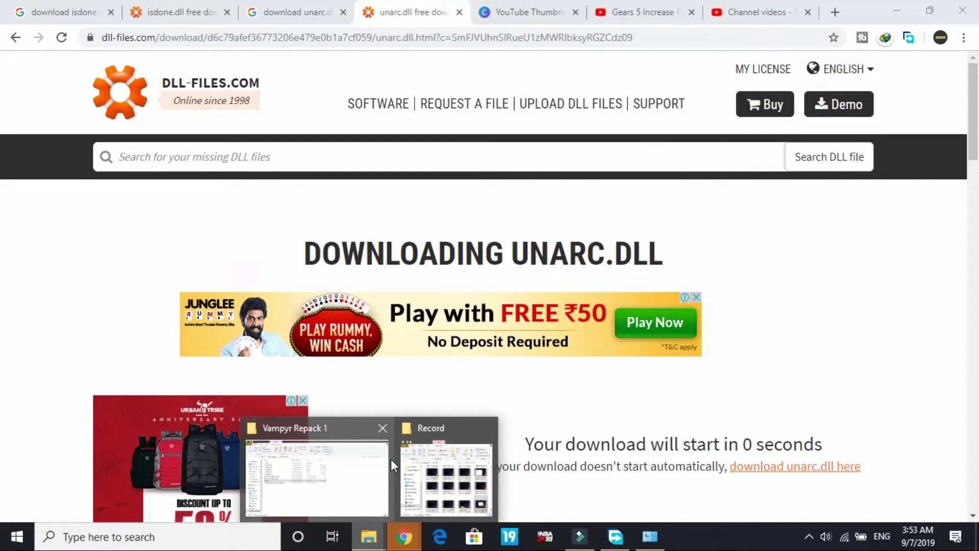
{"action": "left_click", "coordinate": [311, 469]}
Search Downloads for 'isdone' and open the isdone archive in WinRAR
{"action": "left_click", "coordinate": [70, 179]}
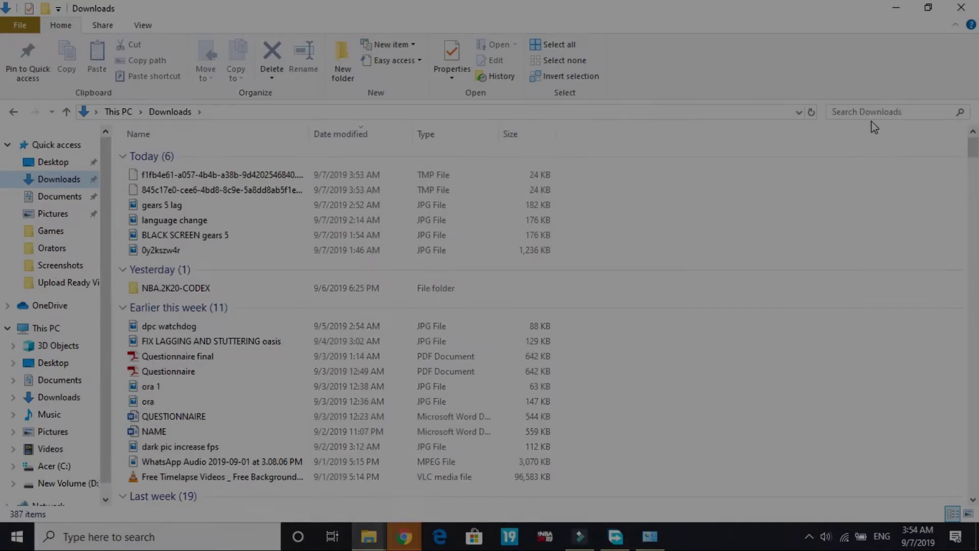
{"action": "left_click", "coordinate": [854, 113]}
{"action": "type", "text": "is"}
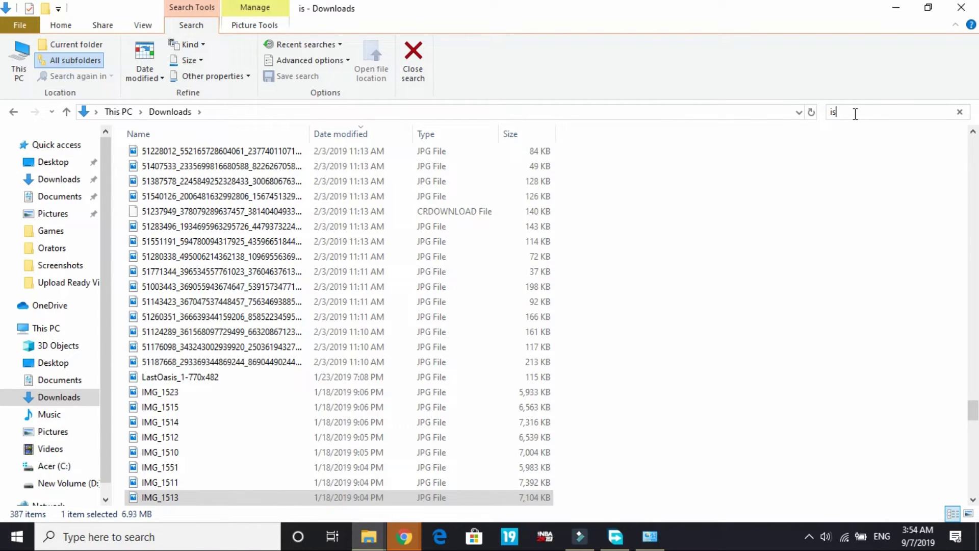
{"action": "type", "text": "done"}
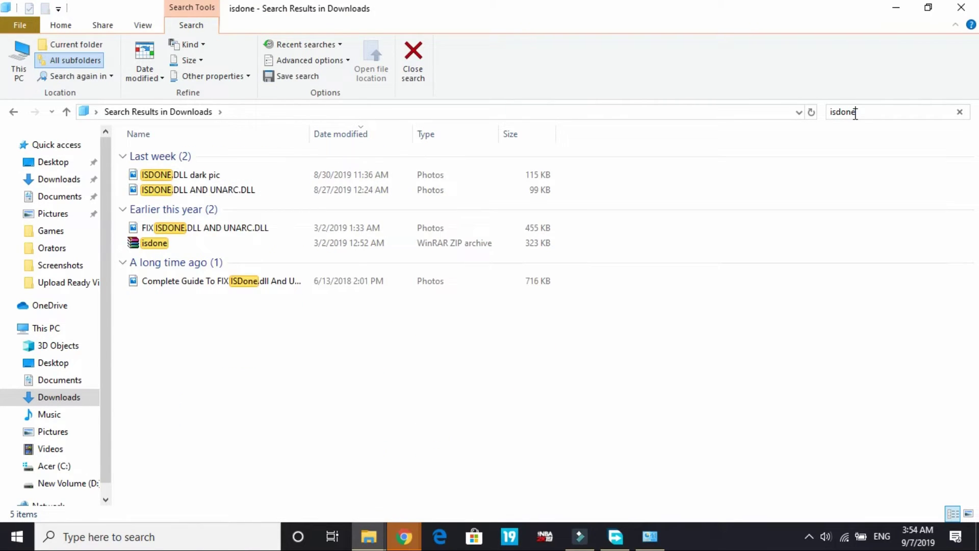
{"action": "left_click", "coordinate": [216, 244]}
{"action": "double_click", "coordinate": [218, 244]}
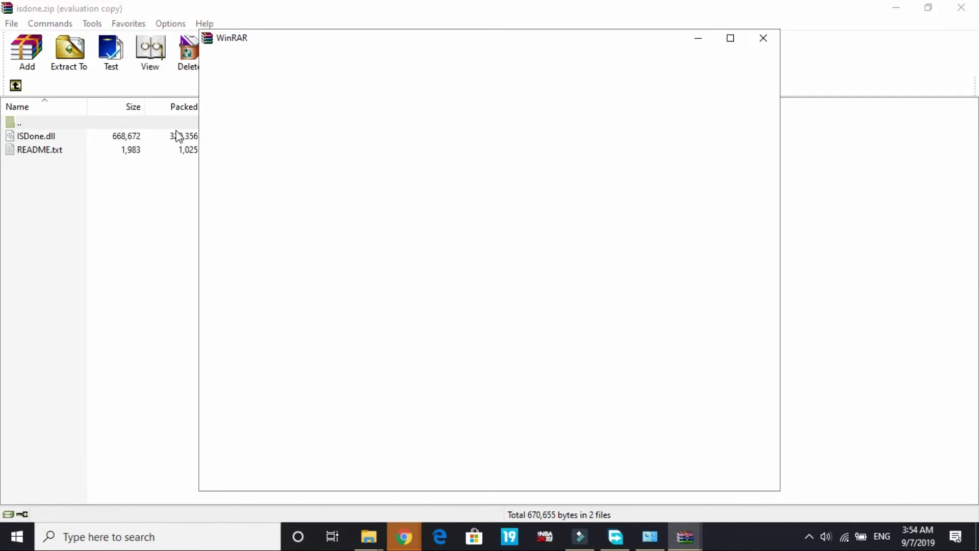
{"action": "left_click", "coordinate": [764, 38]}
Extract ISDone.dll into C:\Windows\SysWOW64, overwriting all existing copies
{"action": "left_click", "coordinate": [37, 136]}
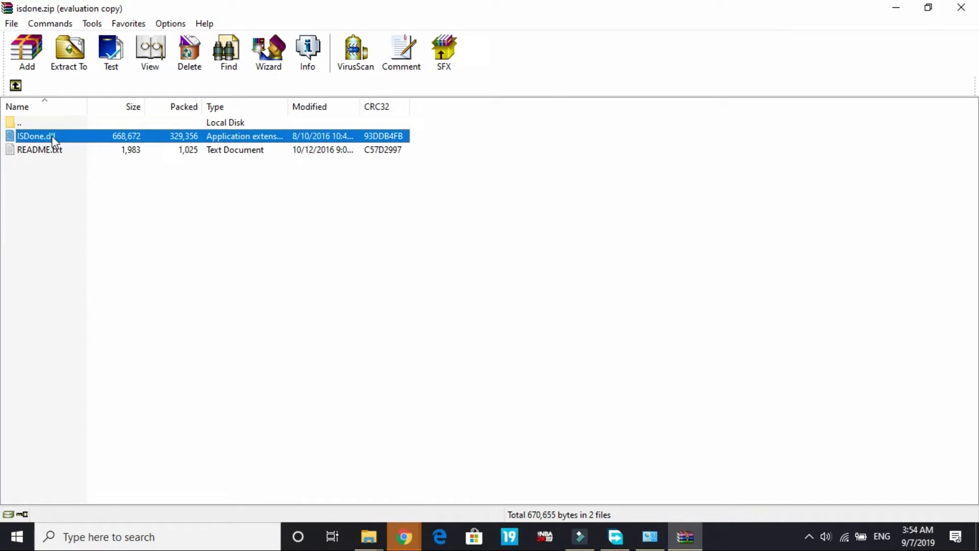
{"action": "left_click", "coordinate": [68, 65]}
{"action": "double_click", "coordinate": [556, 309]}
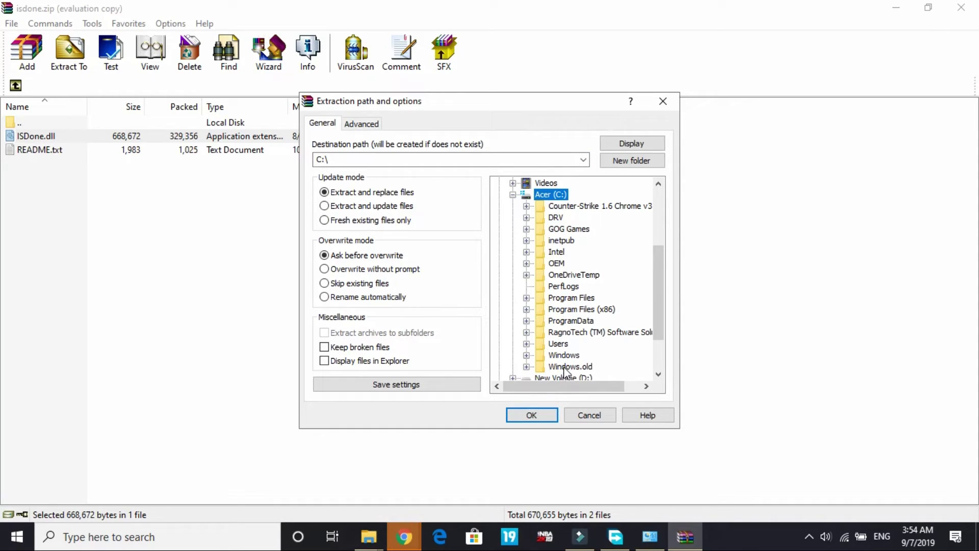
{"action": "left_click", "coordinate": [560, 355]}
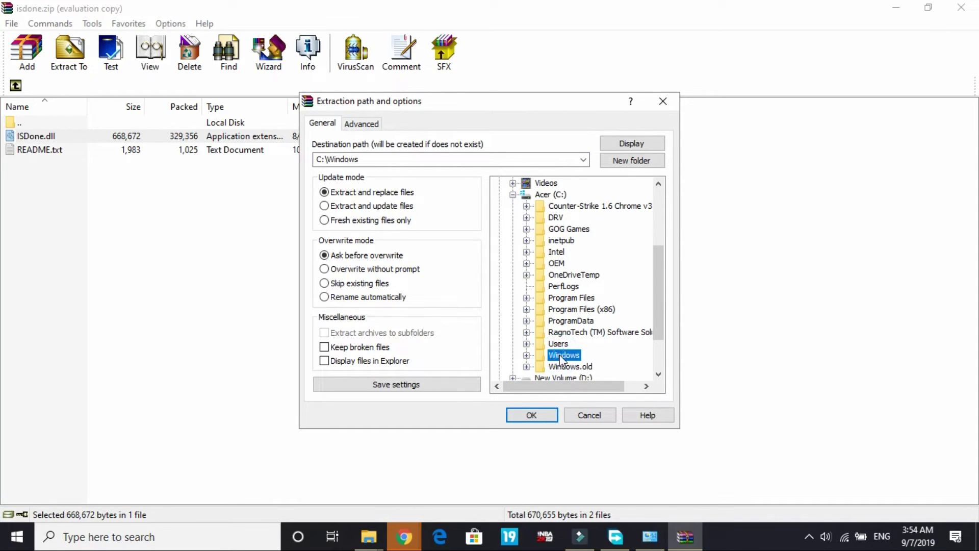
{"action": "double_click", "coordinate": [560, 357]}
{"action": "scroll", "coordinate": [566, 350], "scroll_direction": "down", "scroll_amount": 18}
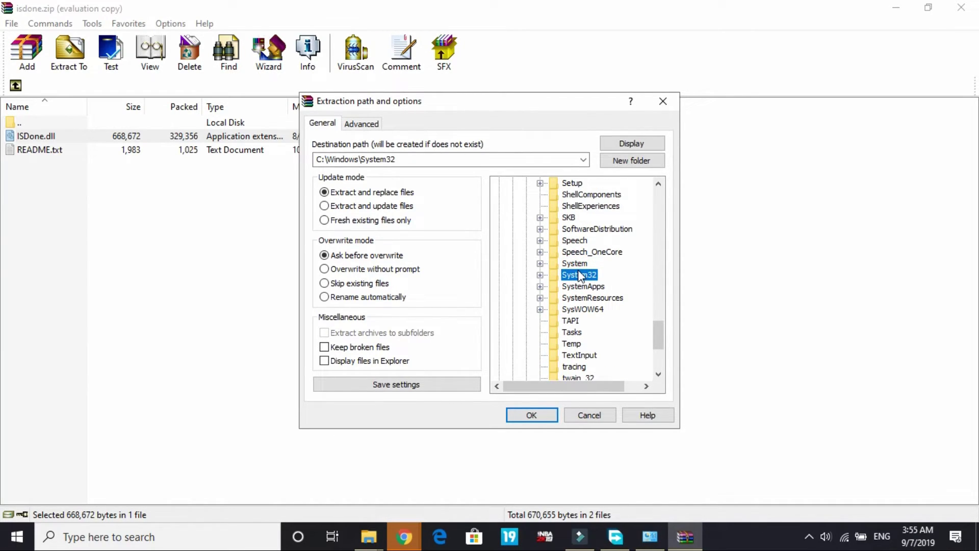
{"action": "scroll", "coordinate": [581, 275], "scroll_direction": "down", "scroll_amount": 3}
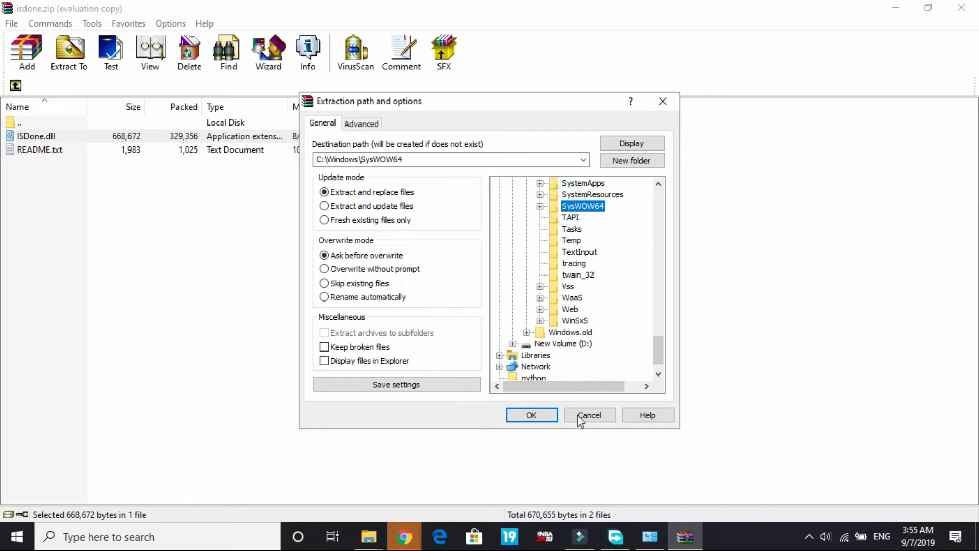
{"action": "left_click", "coordinate": [532, 415]}
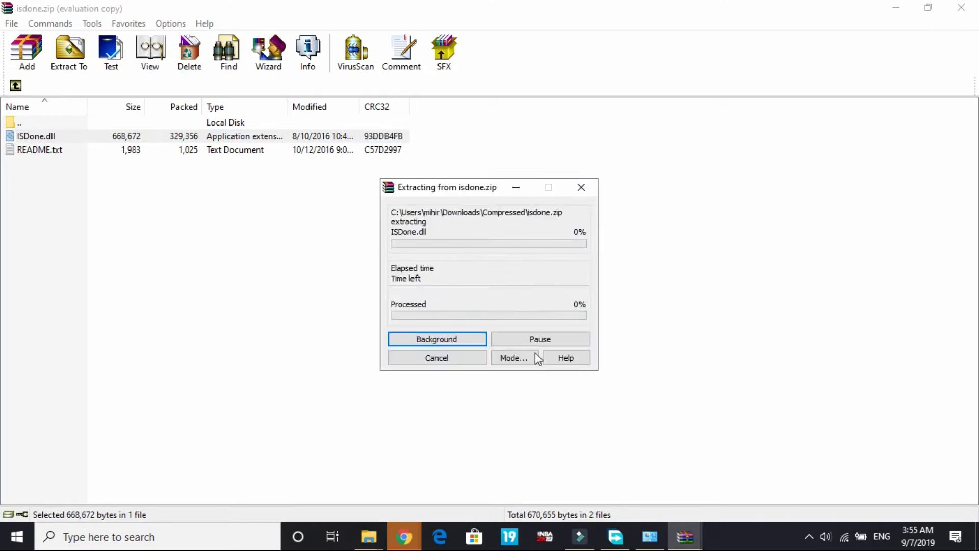
{"action": "left_click", "coordinate": [461, 351]}
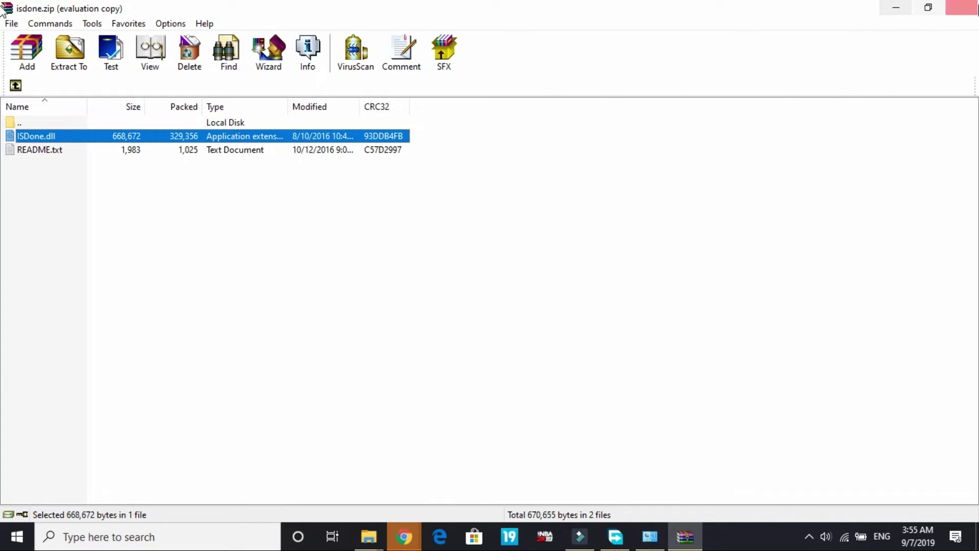
Close the isdone archive, search Downloads for 'unarc', and open the unarc archive
{"action": "left_click", "coordinate": [961, 7]}
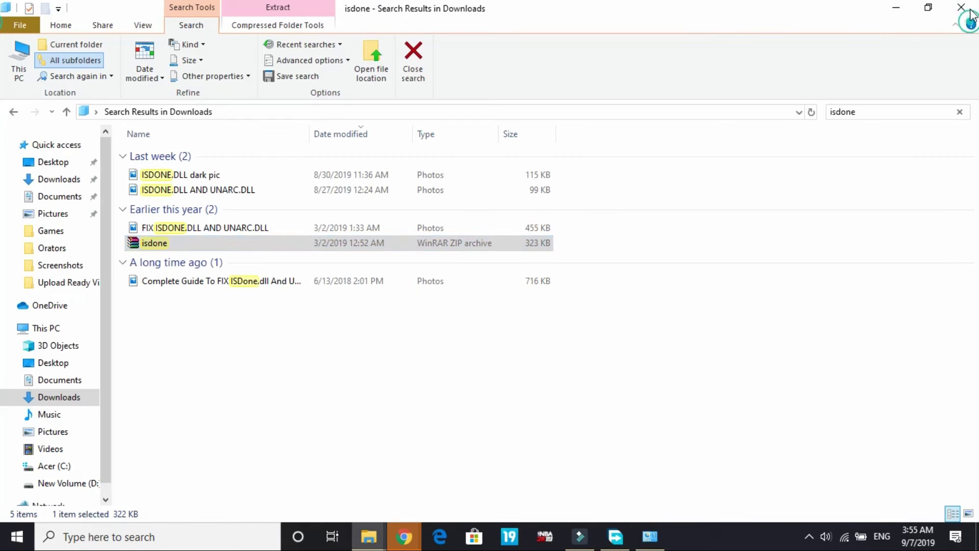
{"action": "double_click", "coordinate": [875, 114]}
{"action": "type", "text": "ub"}
{"action": "key", "text": "BackSpace"}
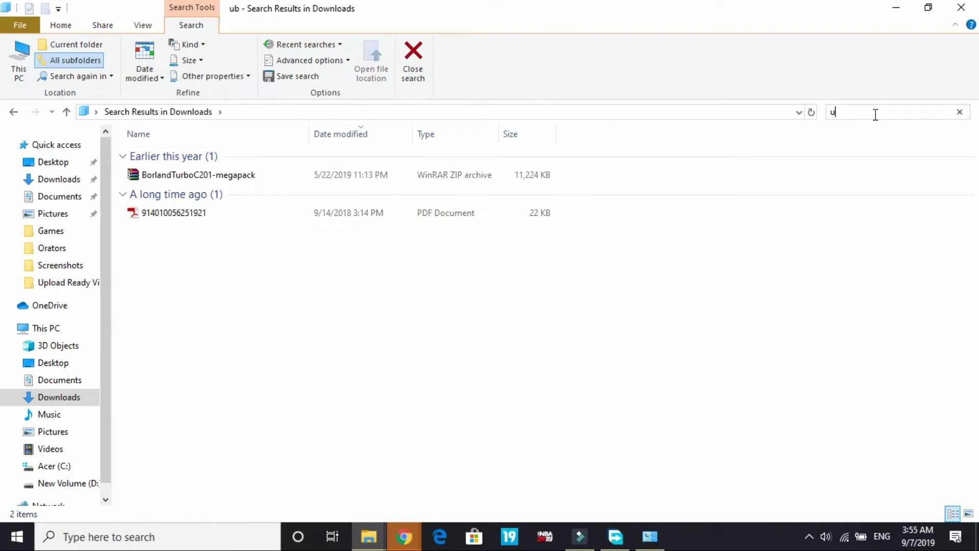
{"action": "type", "text": "narc"}
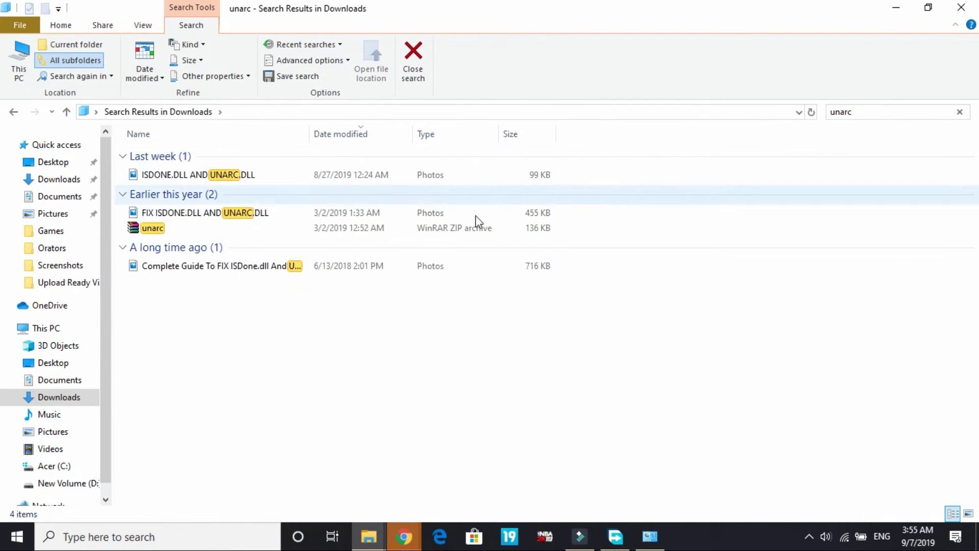
{"action": "left_click", "coordinate": [465, 228]}
{"action": "double_click", "coordinate": [450, 228]}
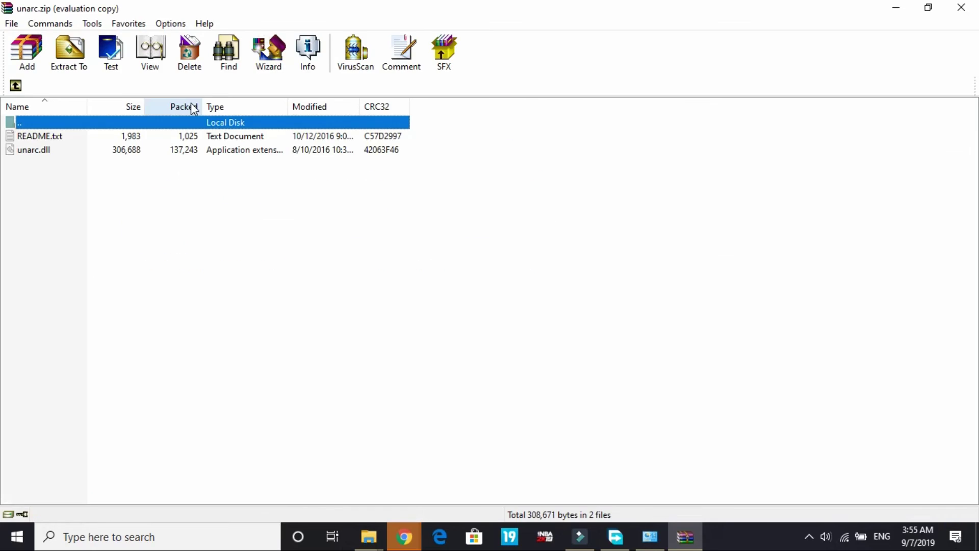
Extract unarc.dll into C:\Windows\SysWOW64, overwriting all existing copies
{"action": "left_click", "coordinate": [92, 149]}
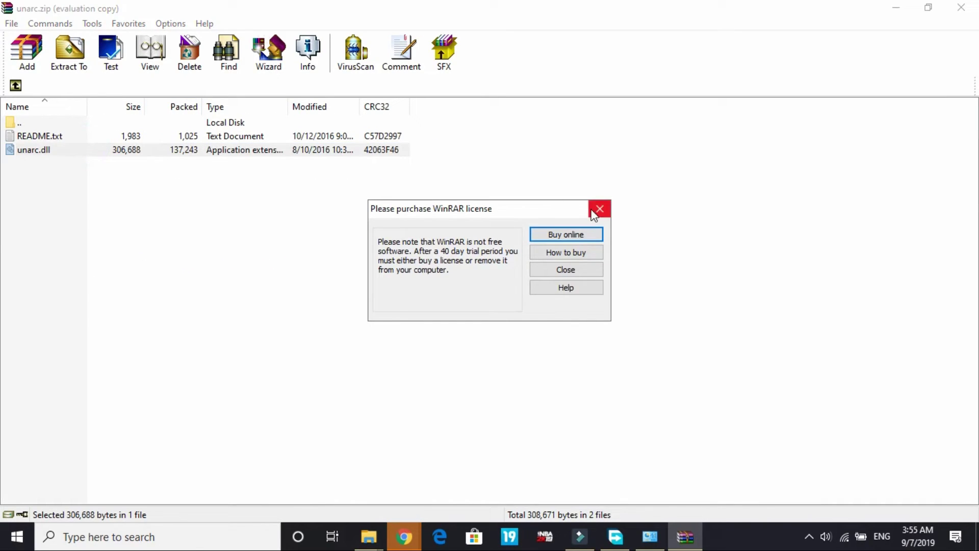
{"action": "left_click", "coordinate": [600, 209]}
{"action": "left_click", "coordinate": [69, 49]}
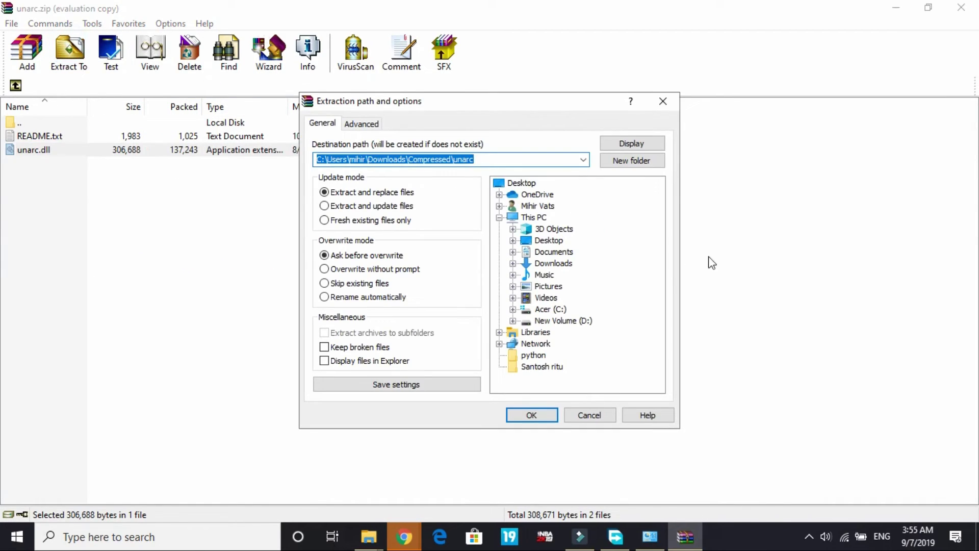
{"action": "left_click", "coordinate": [554, 310]}
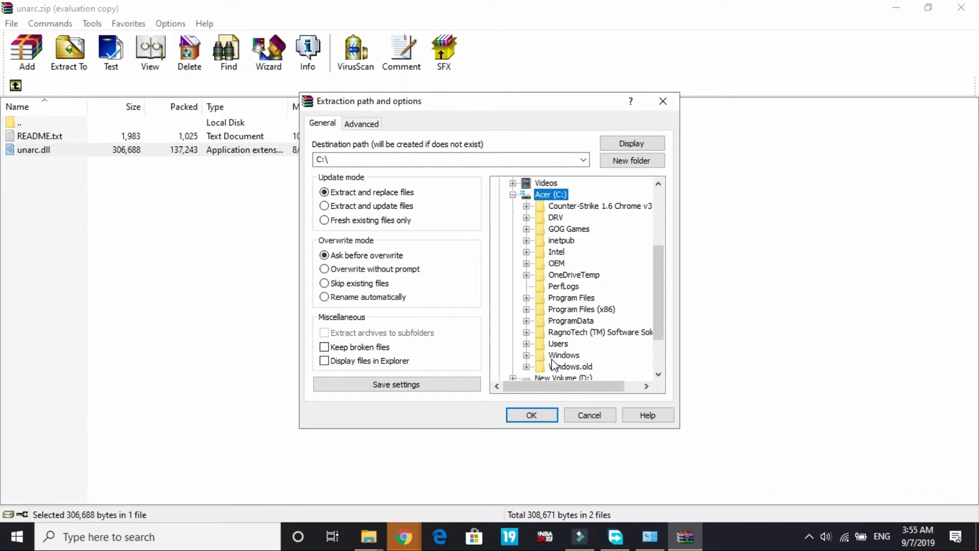
{"action": "left_click", "coordinate": [560, 355]}
{"action": "scroll", "coordinate": [540, 269], "scroll_direction": "down", "scroll_amount": 2}
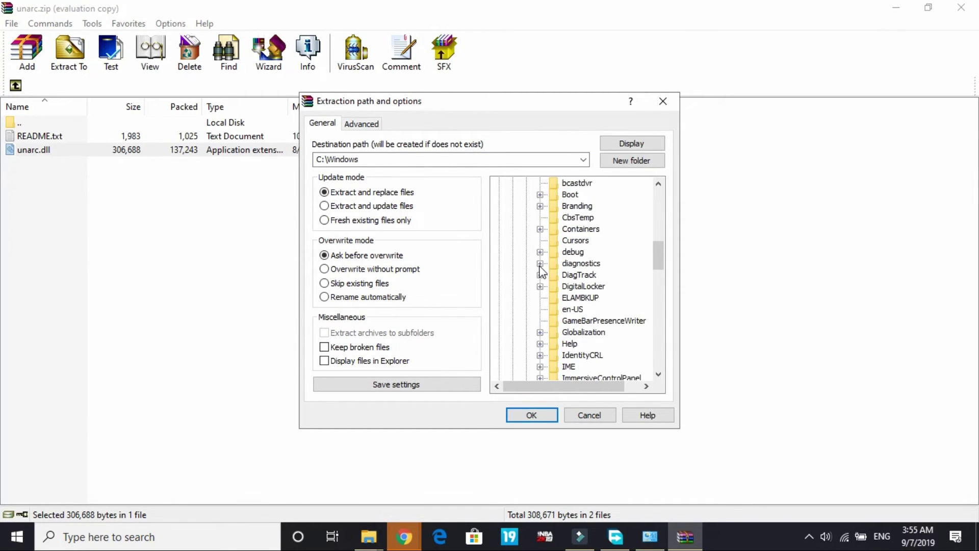
{"action": "scroll", "coordinate": [541, 272], "scroll_direction": "down", "scroll_amount": 12}
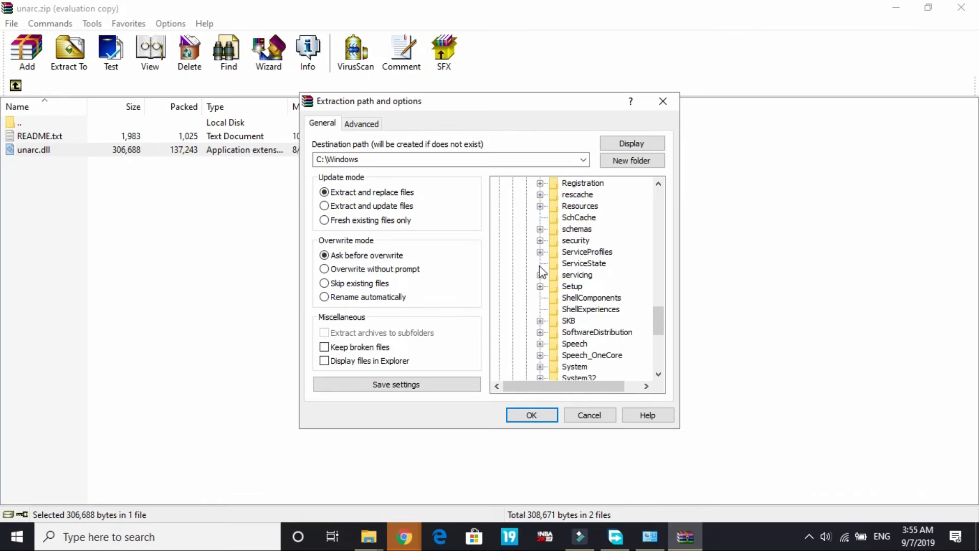
{"action": "scroll", "coordinate": [542, 271], "scroll_direction": "down", "scroll_amount": 5}
{"action": "left_click", "coordinate": [579, 207]}
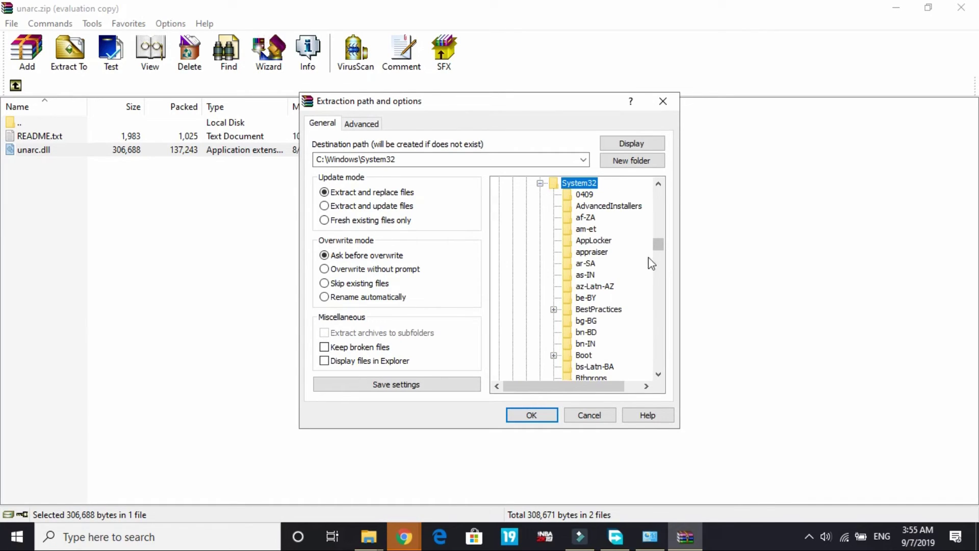
{"action": "scroll", "coordinate": [573, 286], "scroll_direction": "down", "scroll_amount": 20}
{"action": "scroll", "coordinate": [573, 288], "scroll_direction": "down", "scroll_amount": 20}
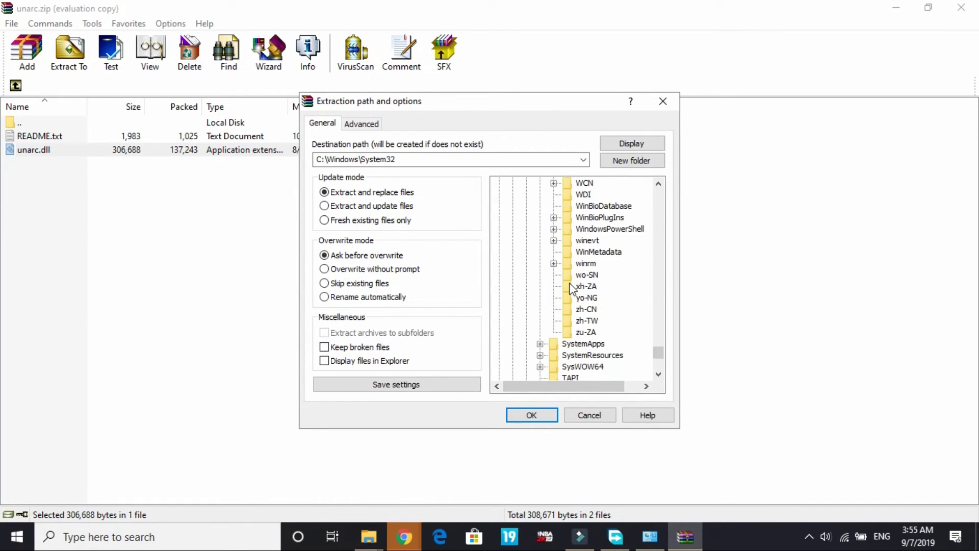
{"action": "left_click", "coordinate": [566, 305]}
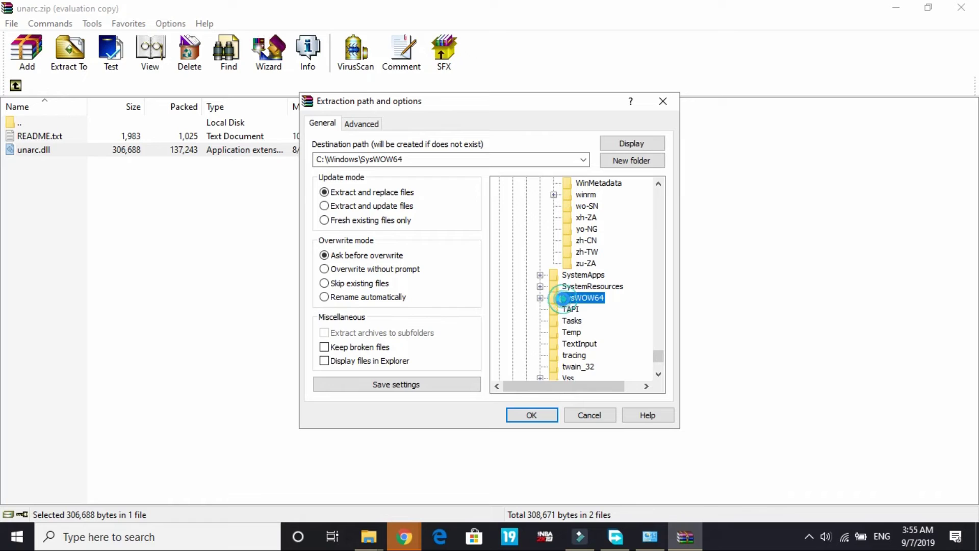
{"action": "left_click", "coordinate": [533, 416]}
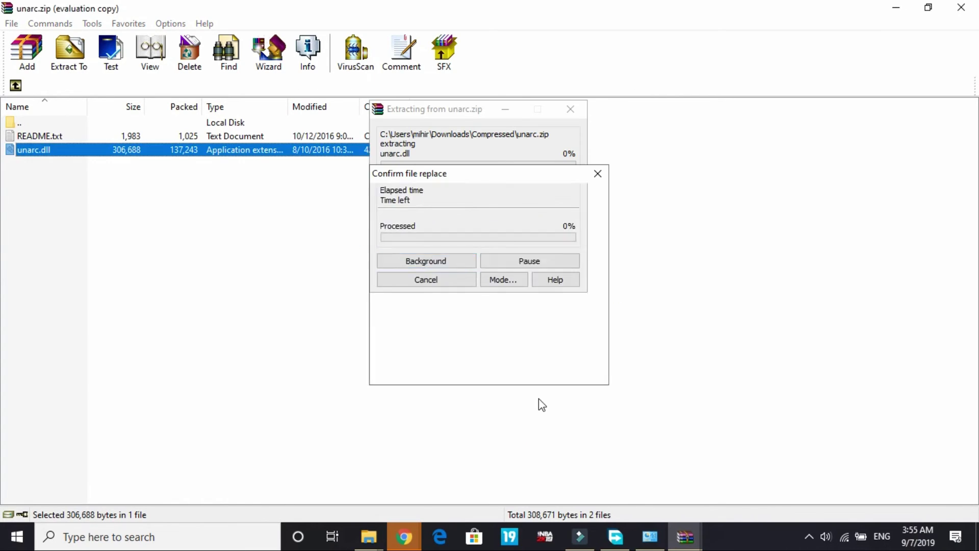
{"action": "left_click", "coordinate": [454, 353]}
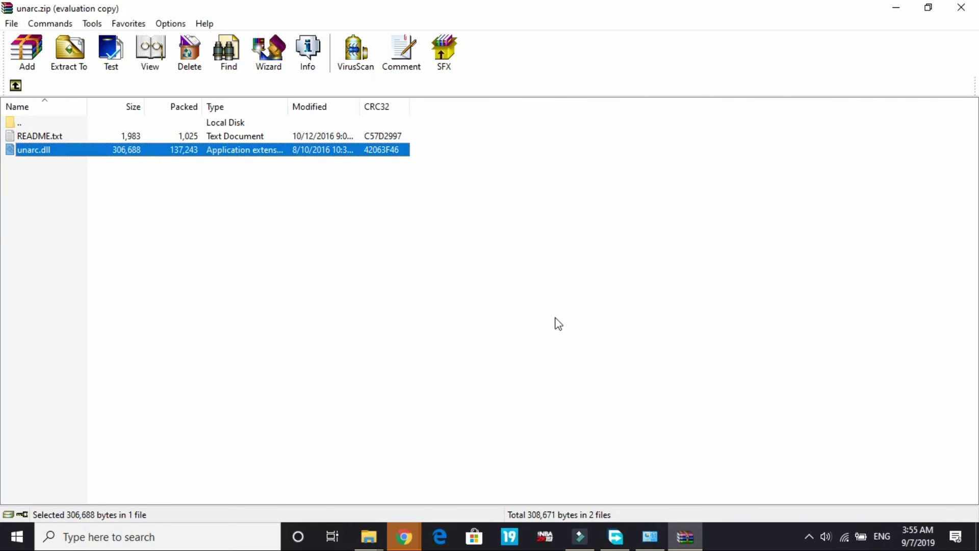
Close the unarc.zip WinRAR window
{"action": "left_click", "coordinate": [962, 7]}
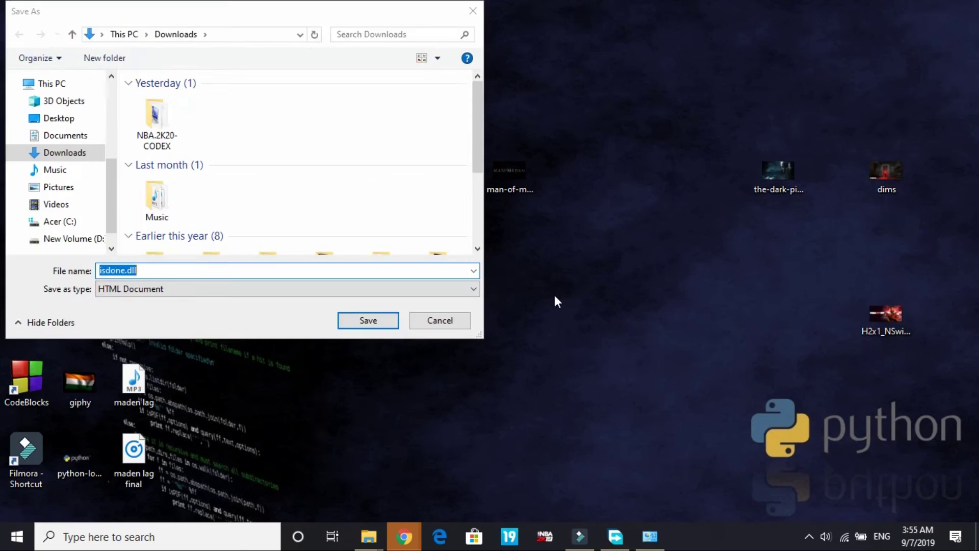